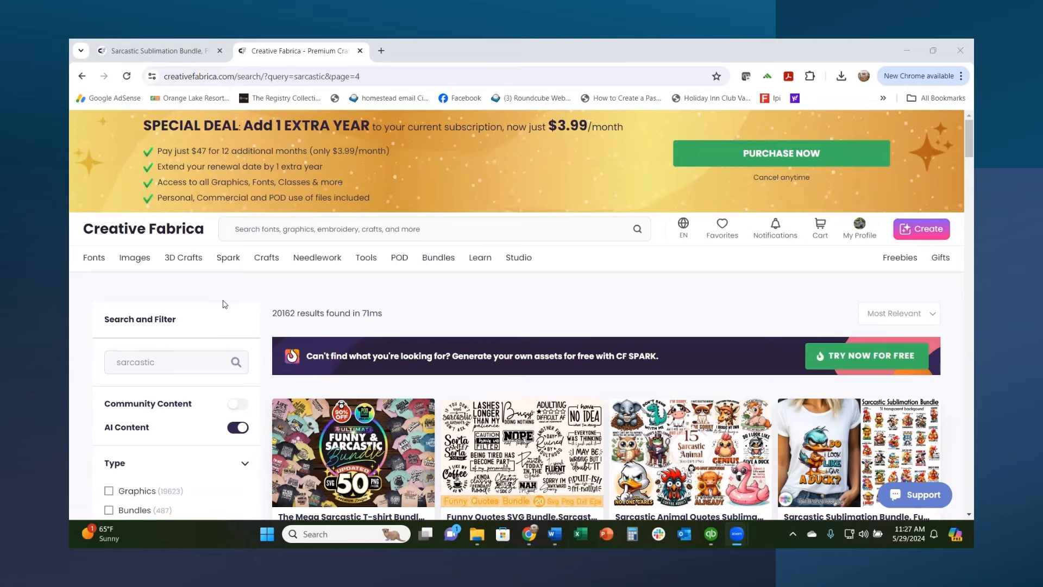
# Browse the Creative Fabrica results for "sarcastic" and examine the available sublimation and SVG design bundles.
pyautogui.scroll(-1, 223, 304)
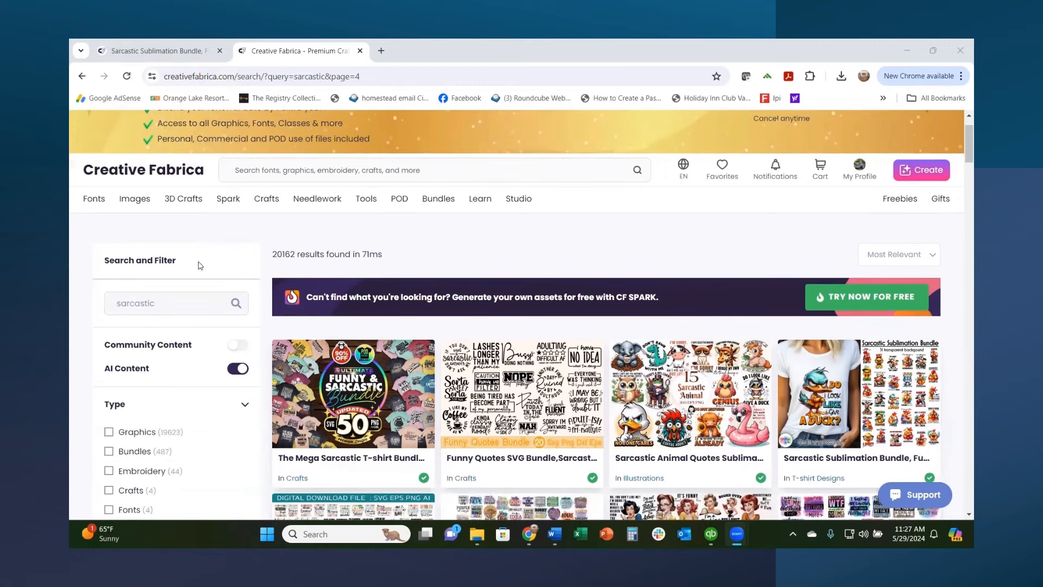
pyautogui.scroll(1, 207, 272)
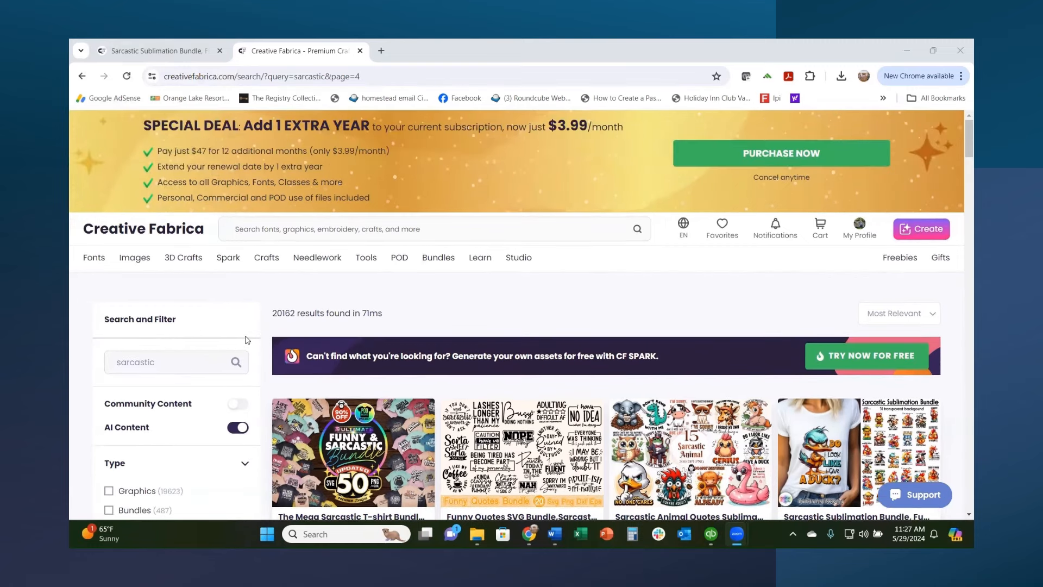
pyautogui.scroll(-1, 382, 316)
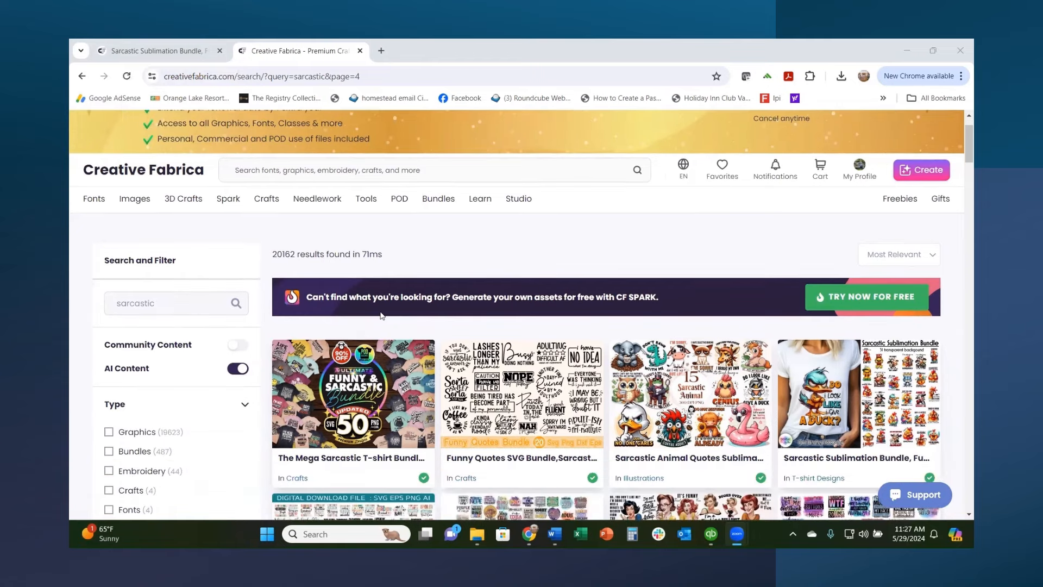
pyautogui.scroll(-2, 381, 316)
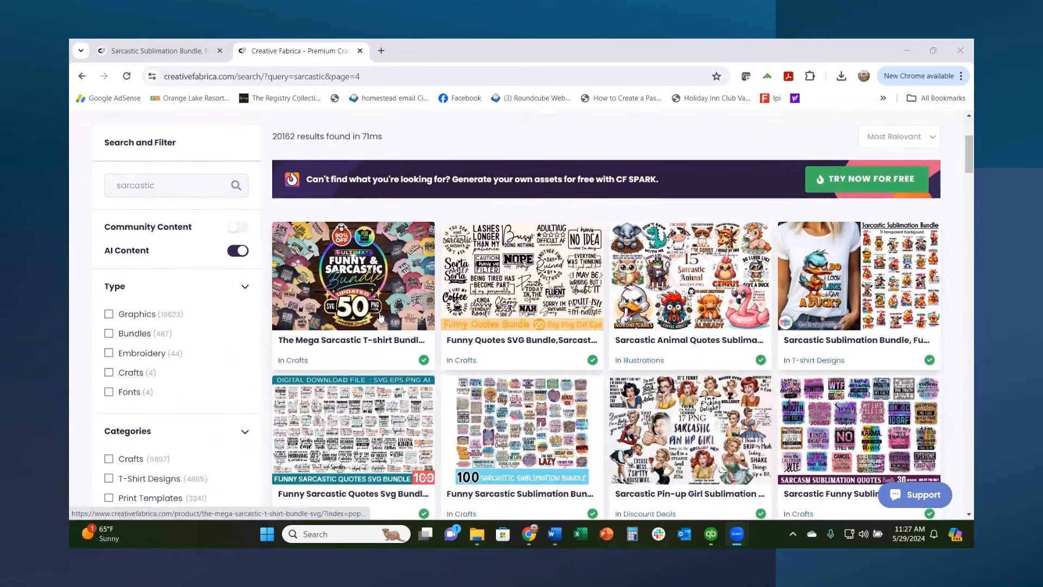
pyautogui.scroll(-2, 380, 318)
pyautogui.scroll(-4, 381, 315)
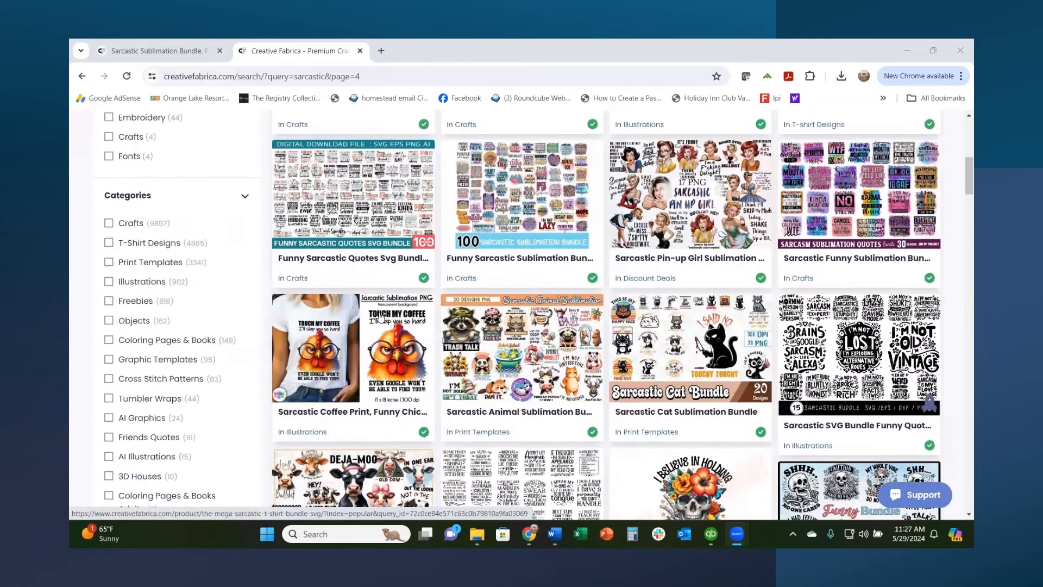
pyautogui.scroll(-1, 380, 317)
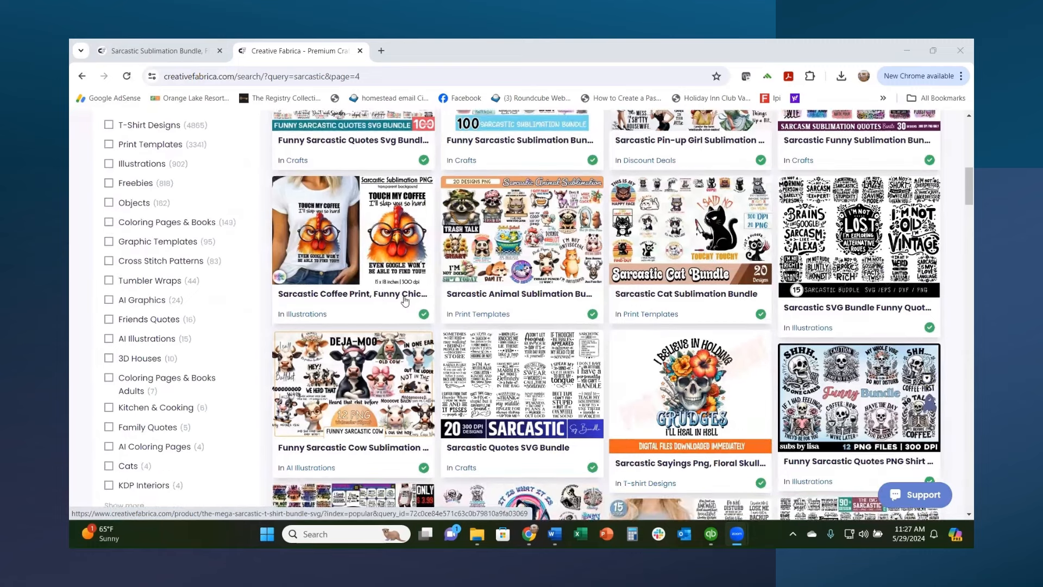
pyautogui.scroll(5, 404, 300)
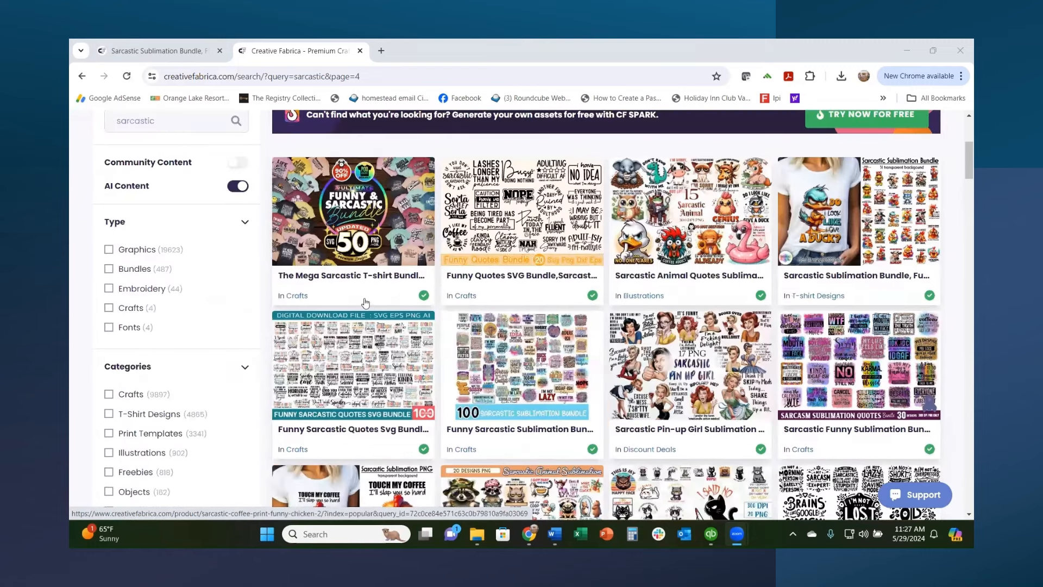
pyautogui.scroll(3, 509, 246)
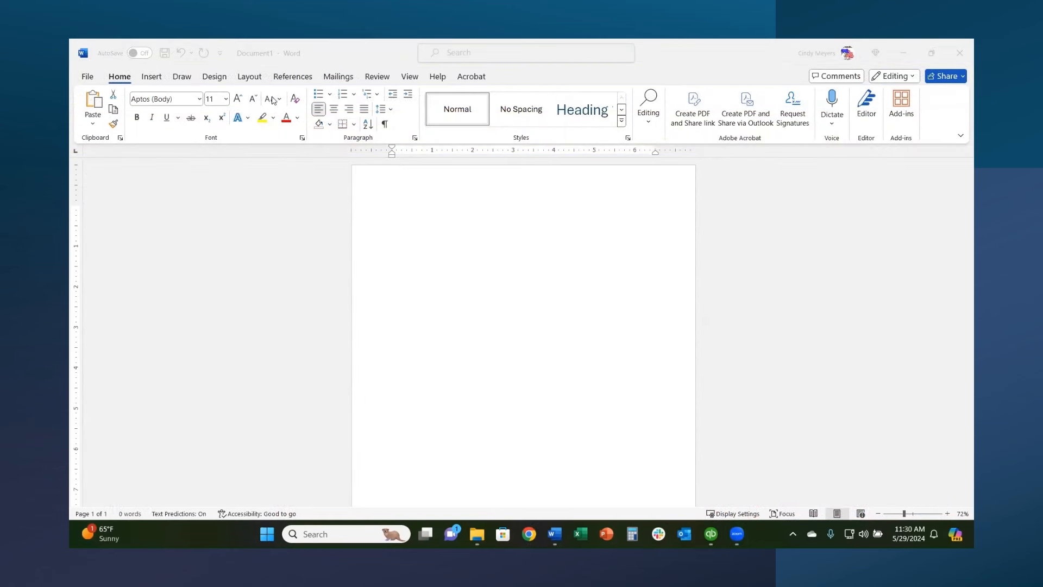
# Switch to the blank Word document and set its page orientation to Landscape.
pyautogui.click(251, 78)
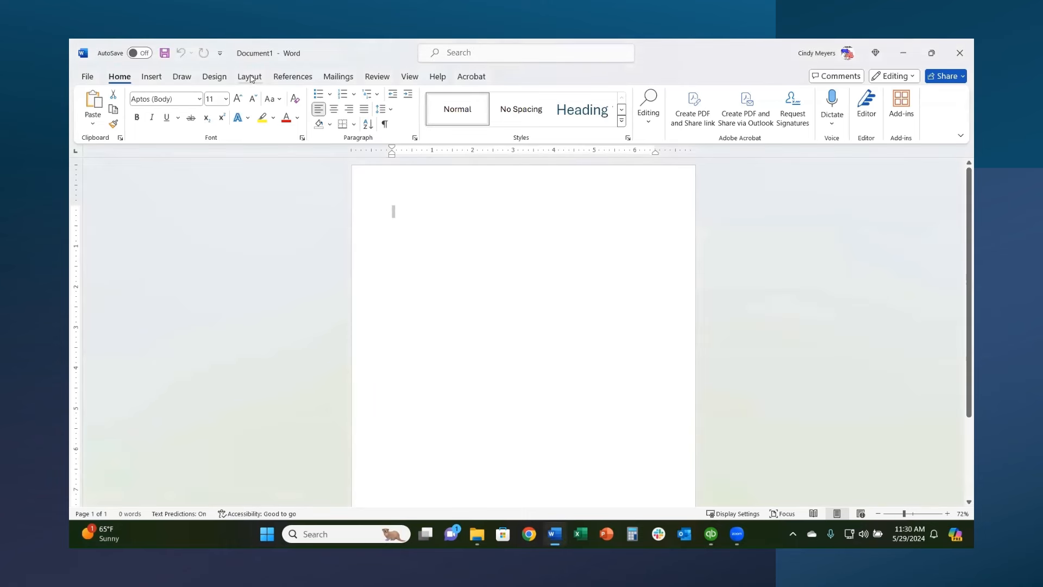
pyautogui.click(251, 78)
pyautogui.click(126, 126)
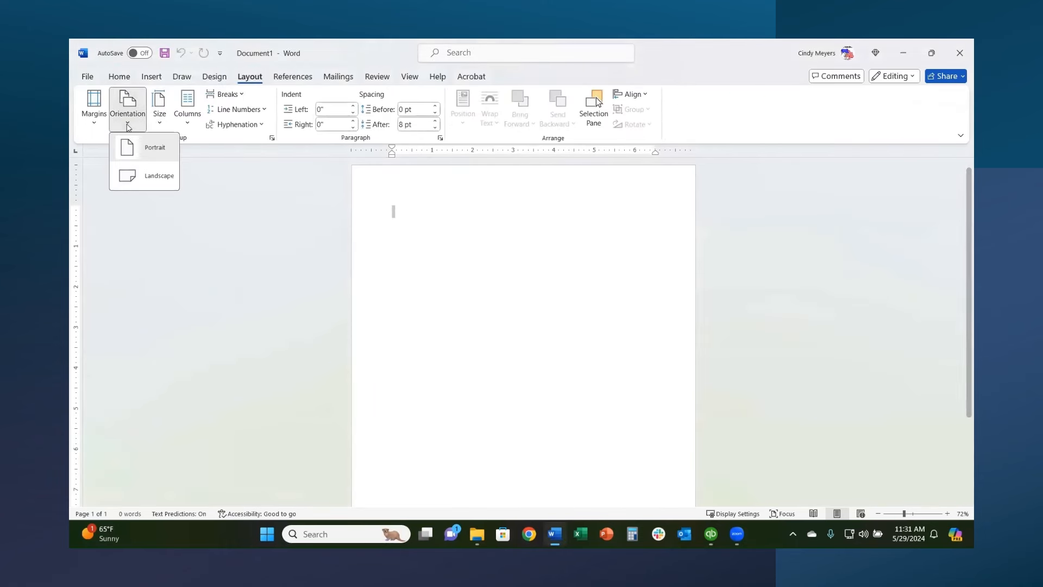
pyautogui.click(151, 181)
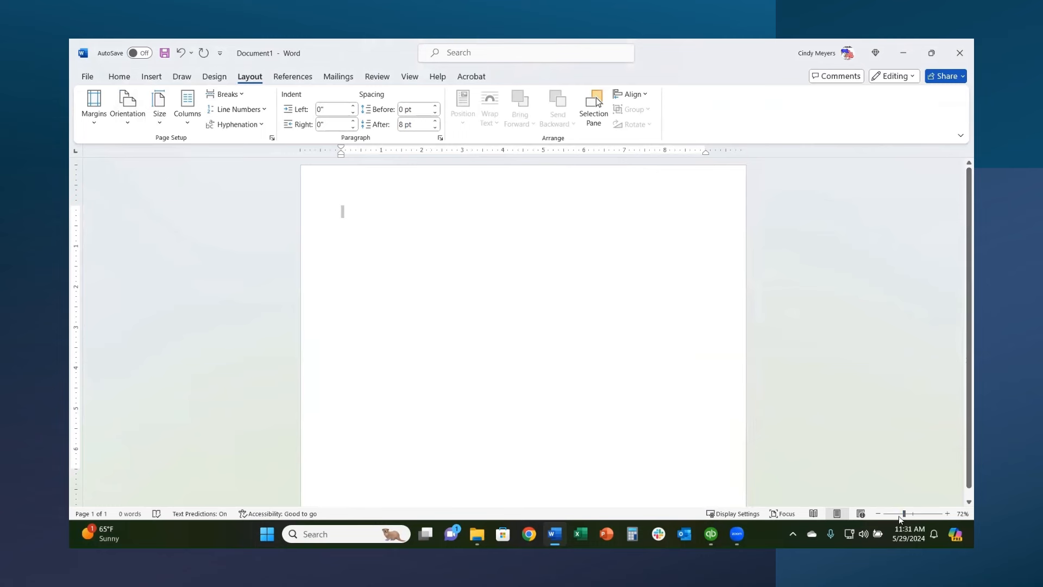
pyautogui.moveTo(903, 514); pyautogui.dragTo(902, 514)
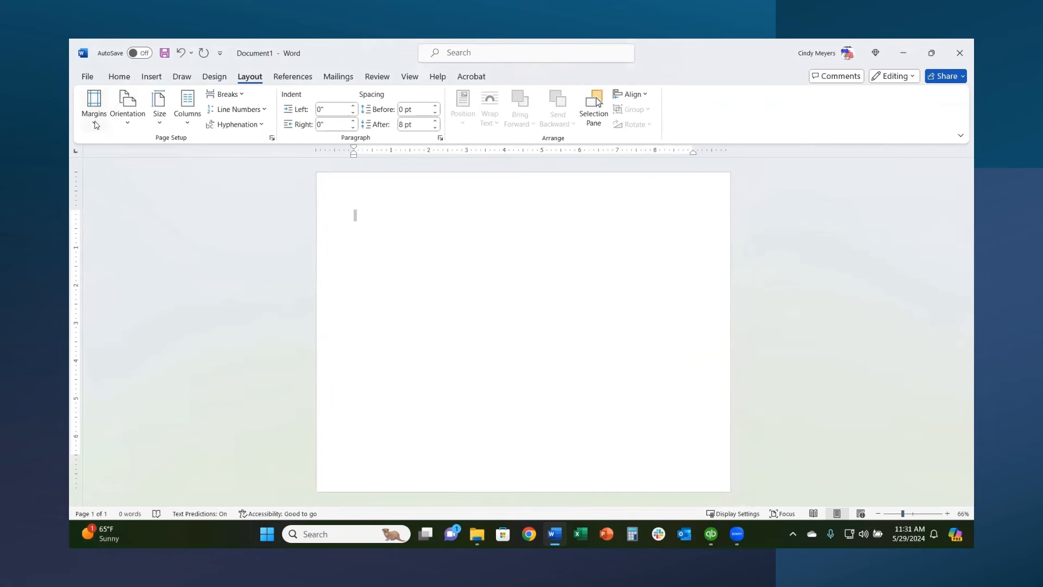
# Set all page margins to 0" with the last custom setting and choose Letter (8.5" x 11") as the paper size.
pyautogui.click(95, 124)
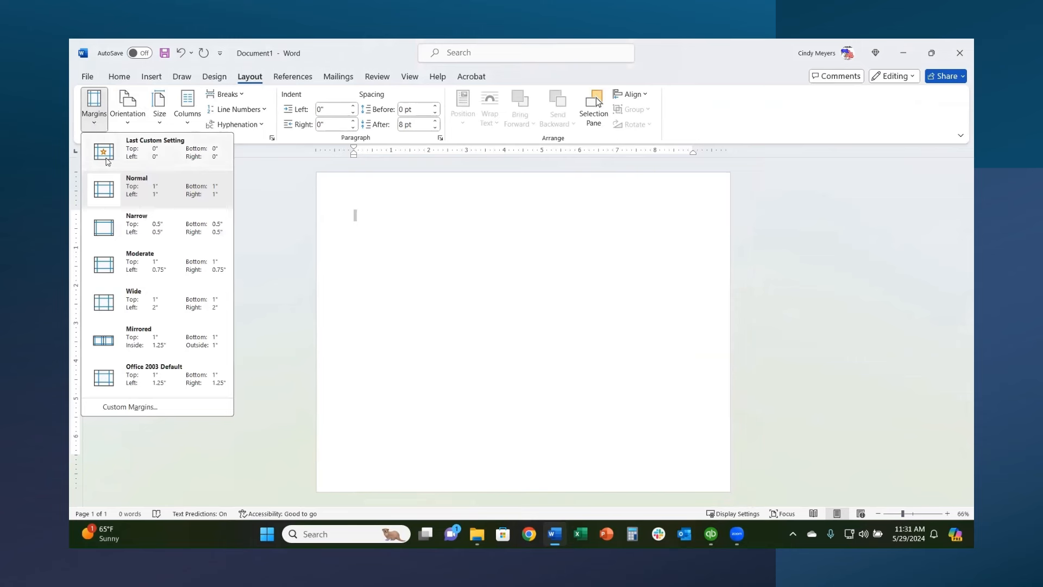
pyautogui.click(102, 162)
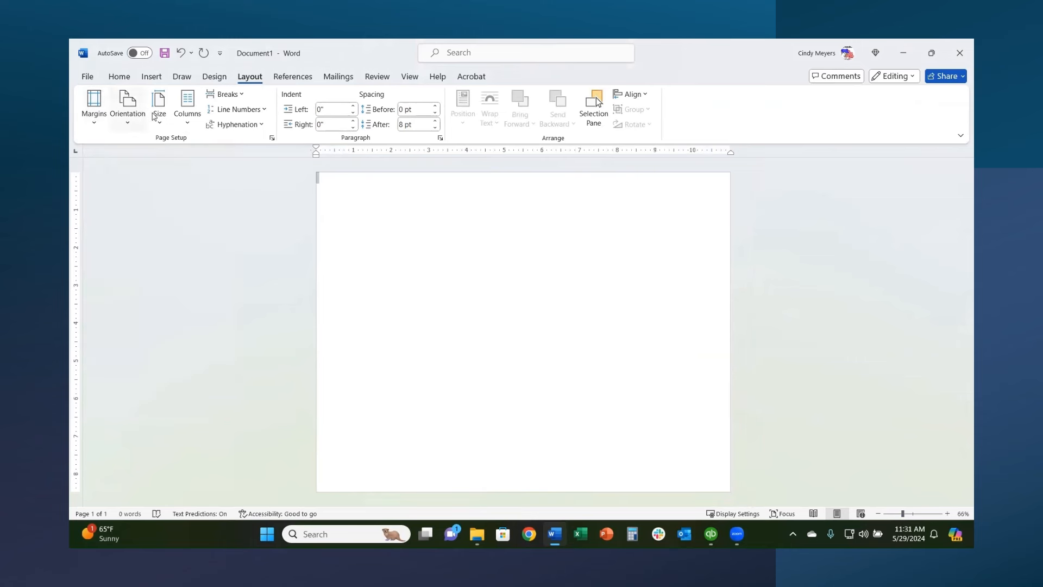
pyautogui.click(163, 120)
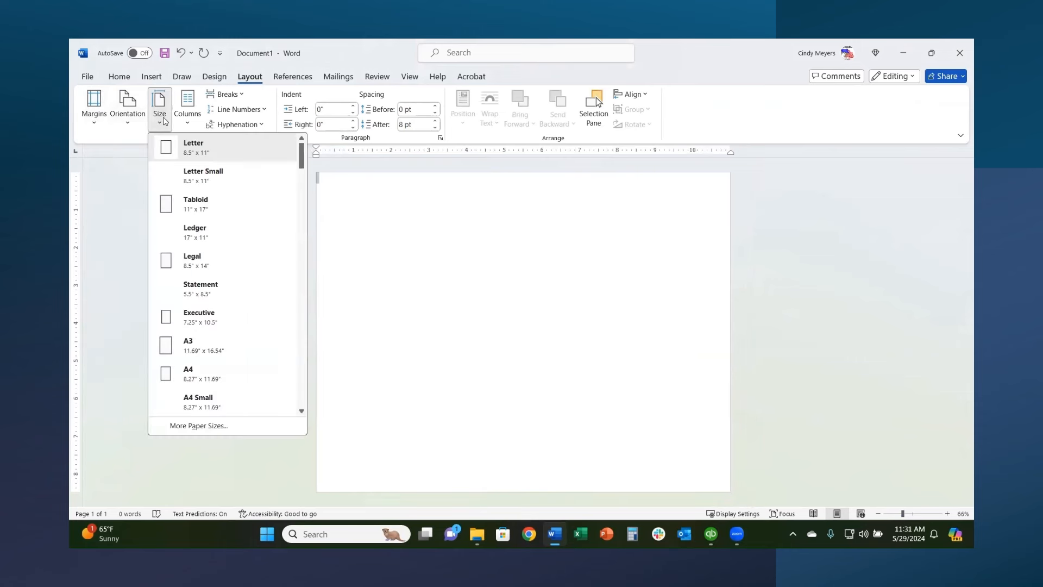
pyautogui.click(190, 150)
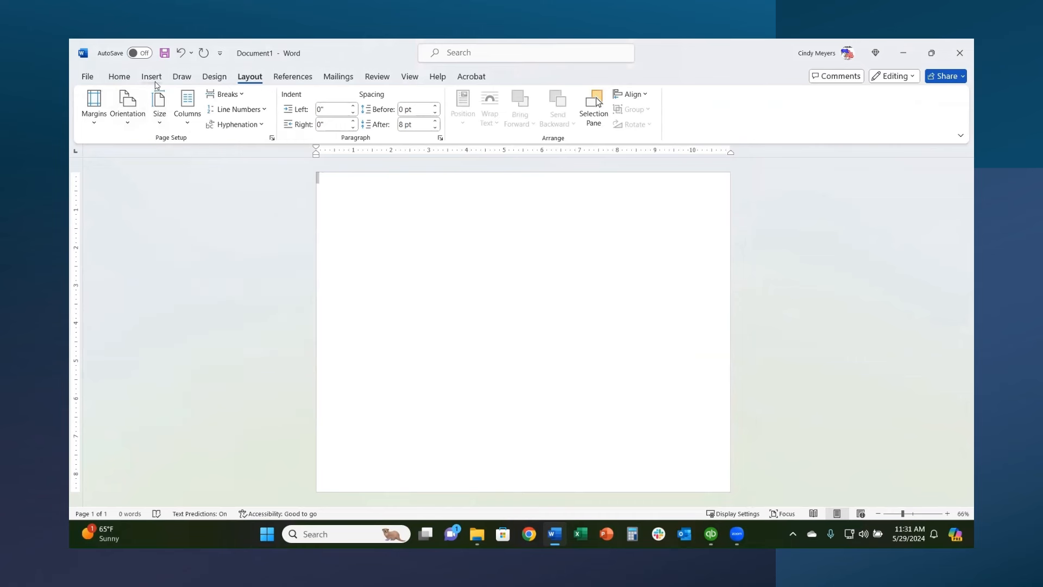
# Insert the "No Coffee No Talk" and "Touch My Coffee" chicken pictures from this device.
pyautogui.click(154, 78)
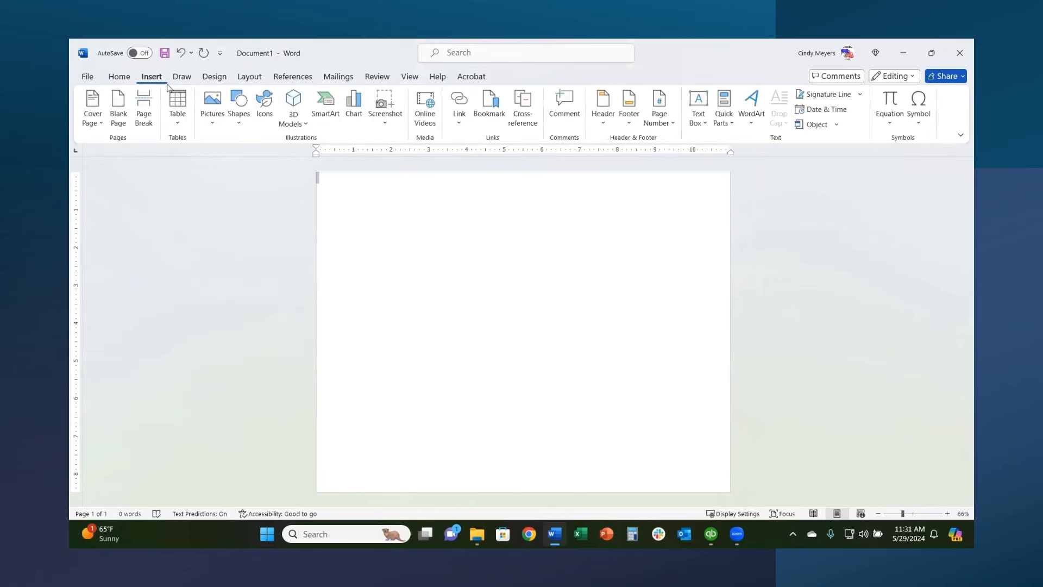
pyautogui.click(212, 124)
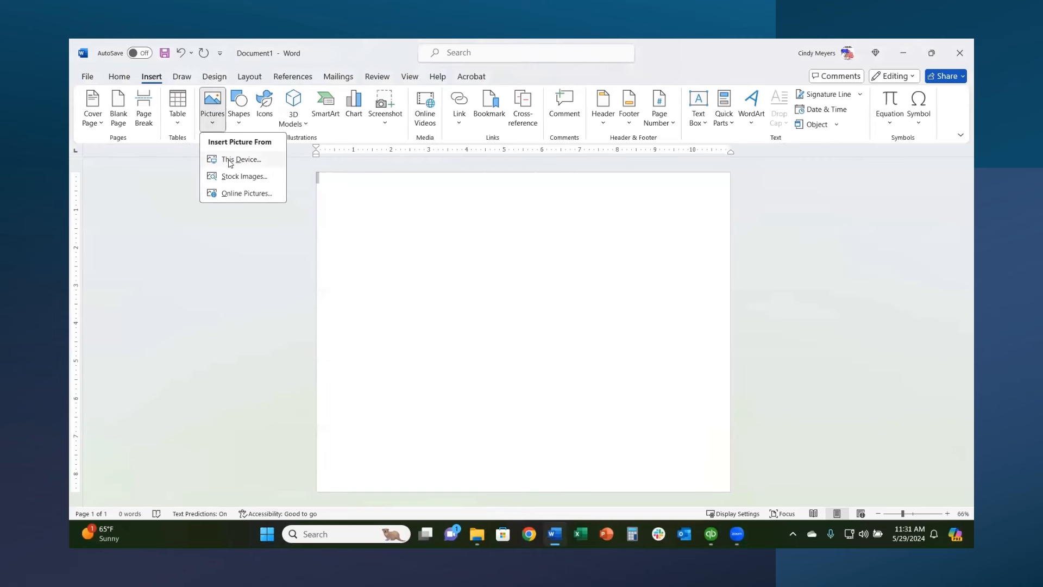
pyautogui.click(231, 160)
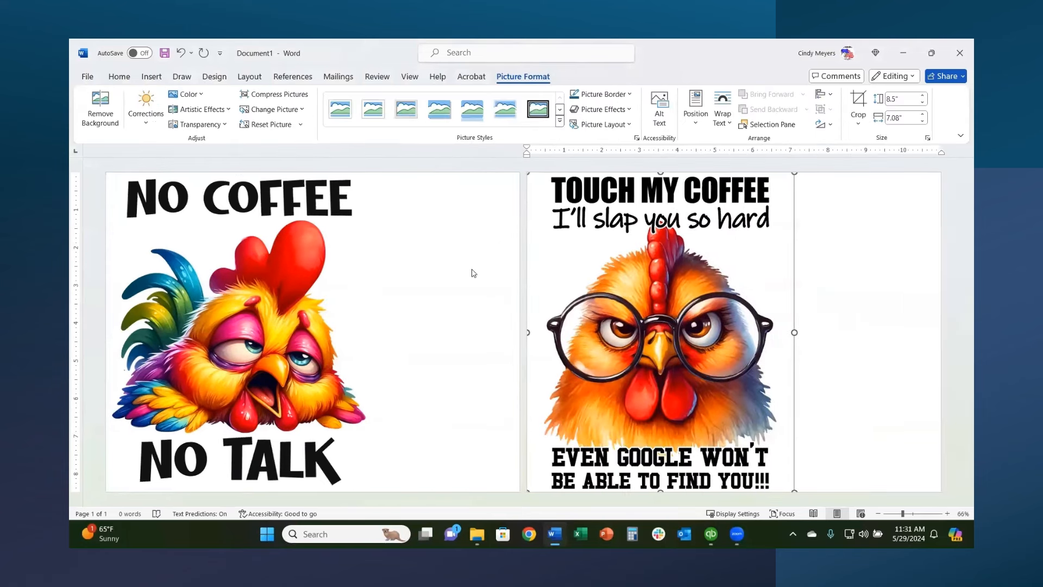
# Set the "No Coffee No Talk" picture's text wrapping to Through and shrink it to about 3.28" high by 2.73" wide.
pyautogui.click(267, 368)
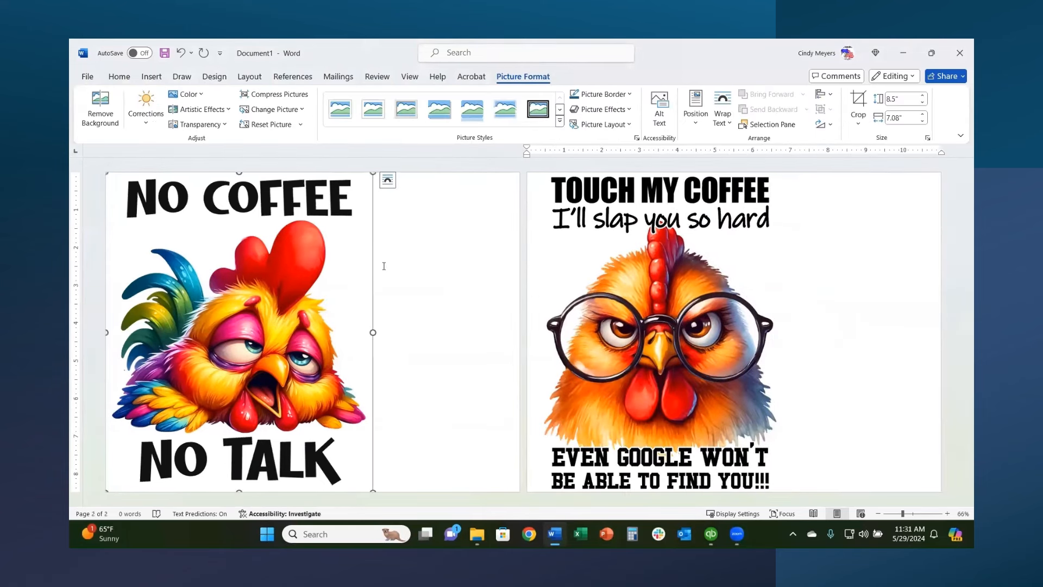
pyautogui.click(388, 181)
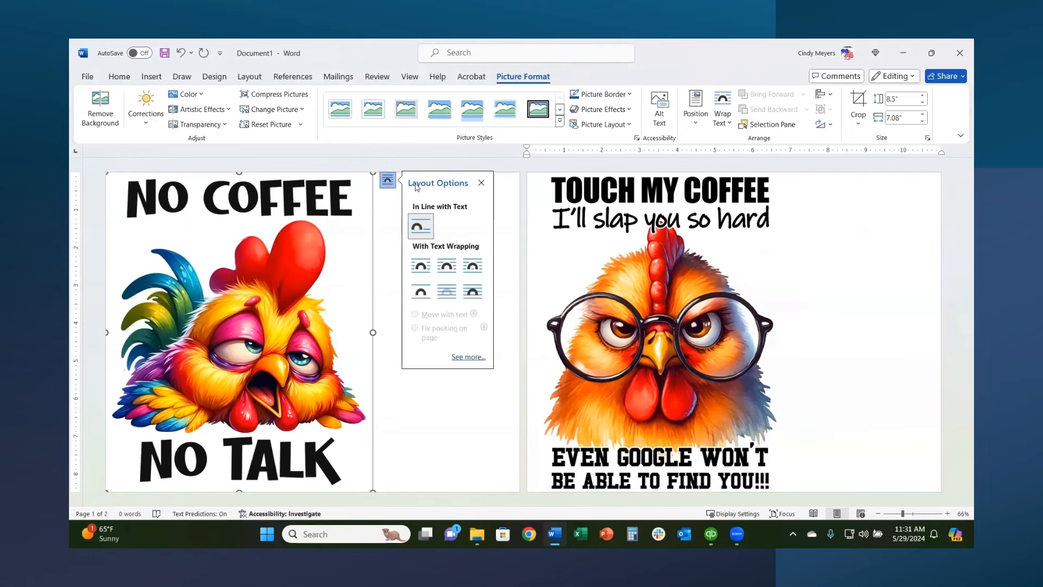
pyautogui.click(472, 273)
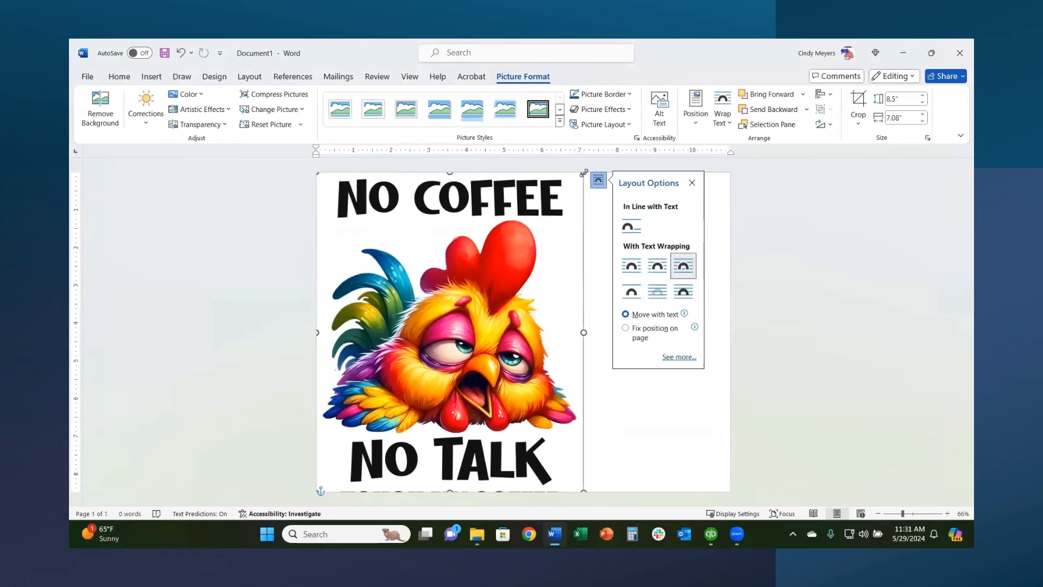
pyautogui.moveTo(583, 179); pyautogui.dragTo(524, 221)
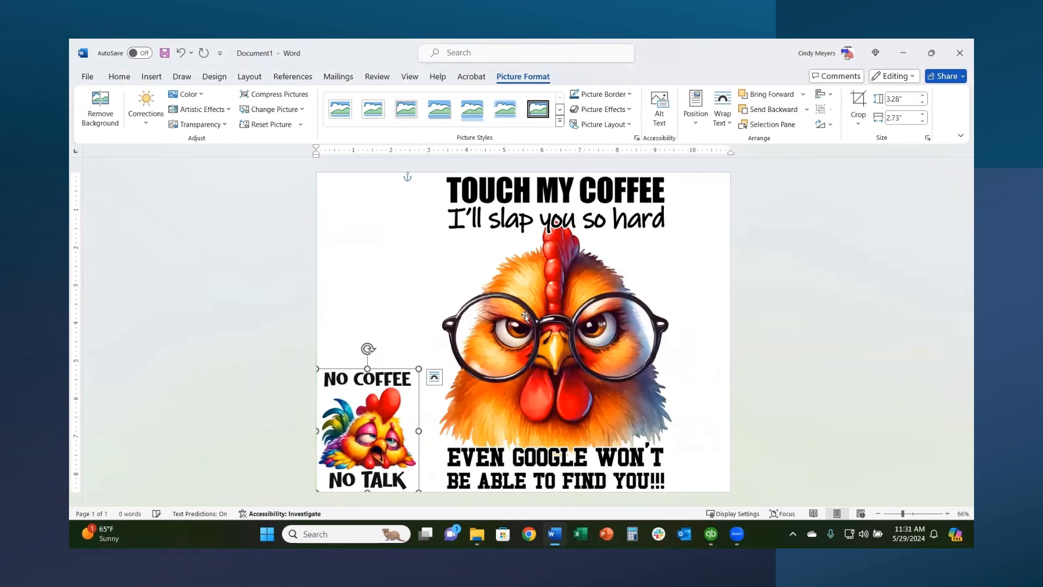
# Set the "Touch My Coffee" picture's text wrapping to Through and shrink it to about 3.08" high by 2.56" wide.
pyautogui.click(525, 315)
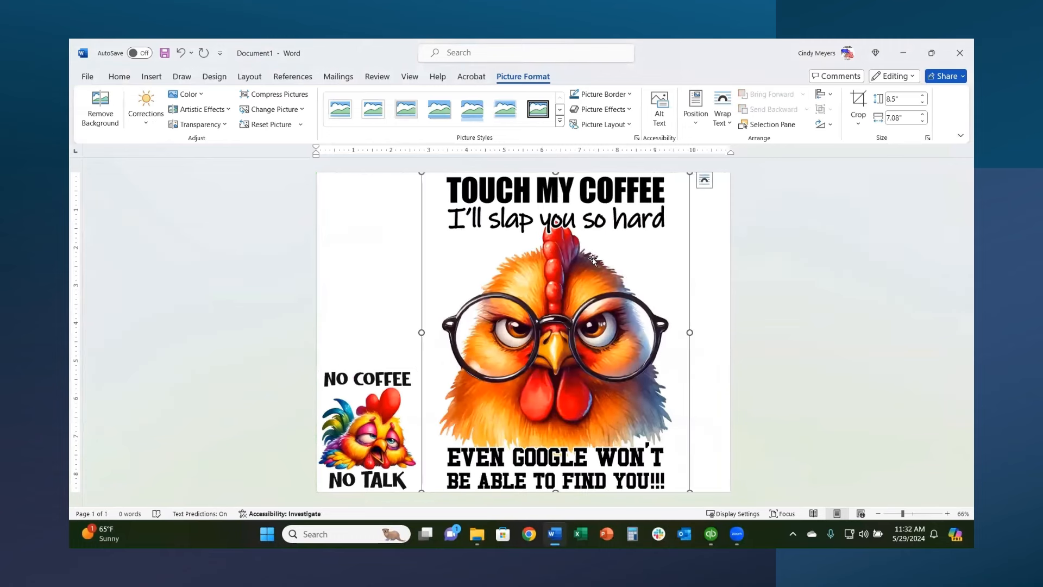
pyautogui.click(711, 184)
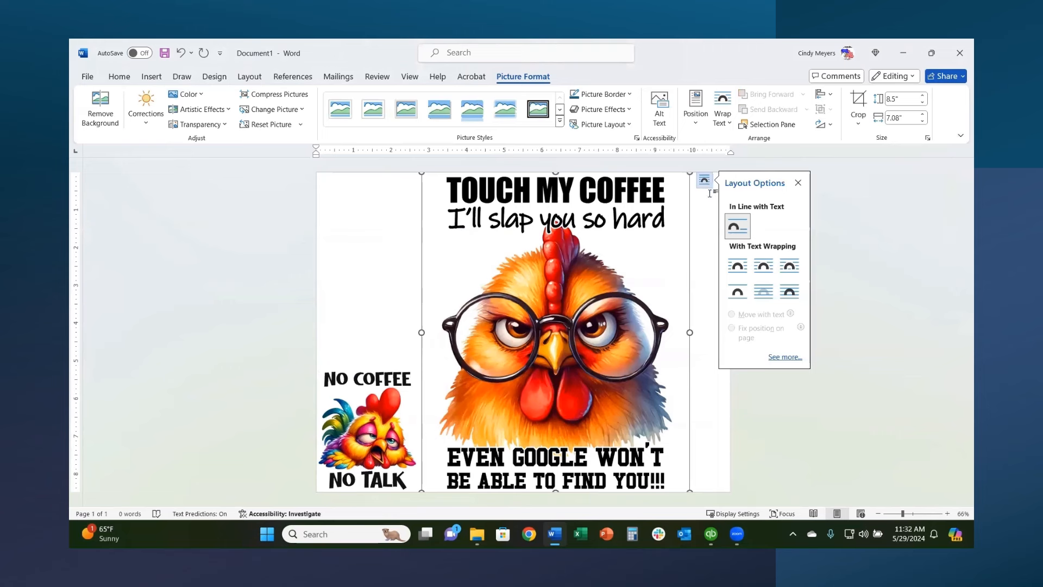
pyautogui.click(794, 275)
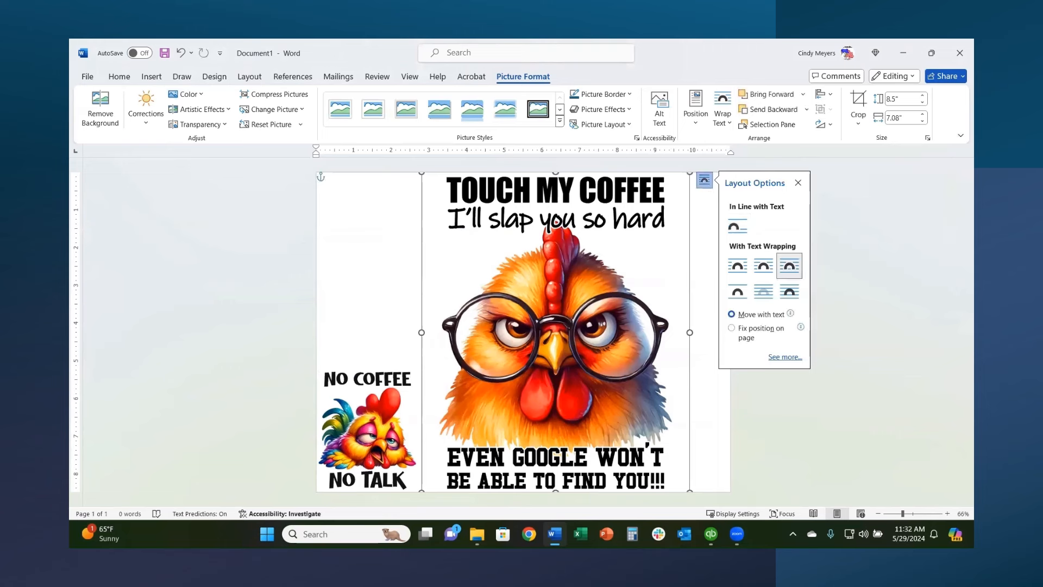
pyautogui.click(786, 357)
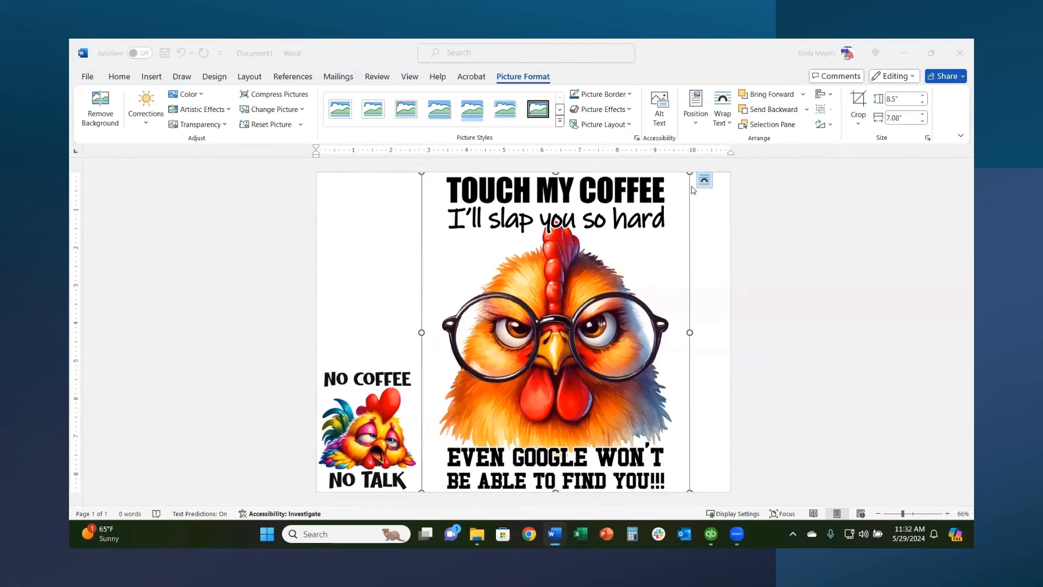
pyautogui.click(704, 180)
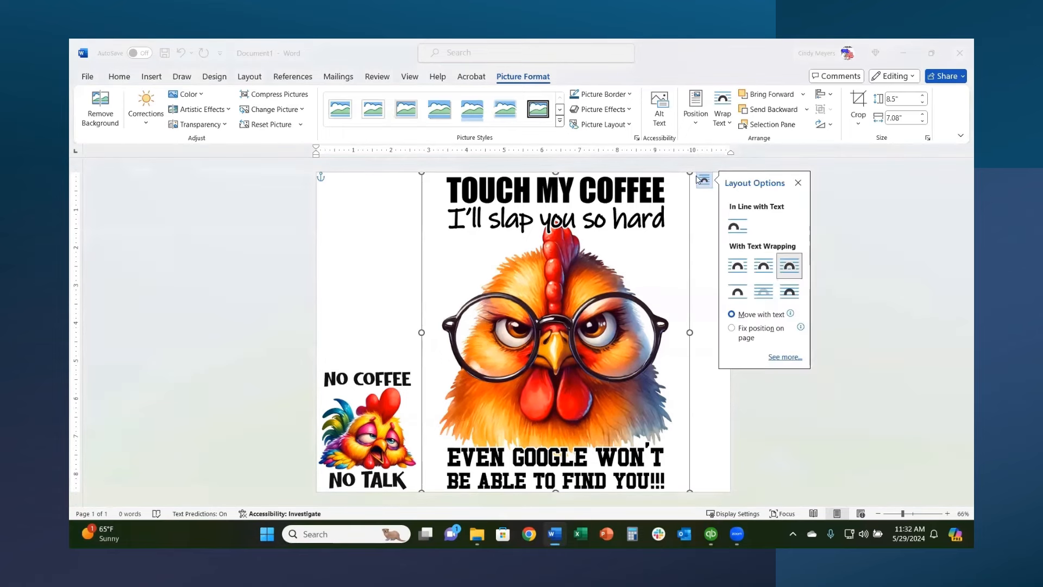
pyautogui.moveTo(689, 172); pyautogui.dragTo(519, 376)
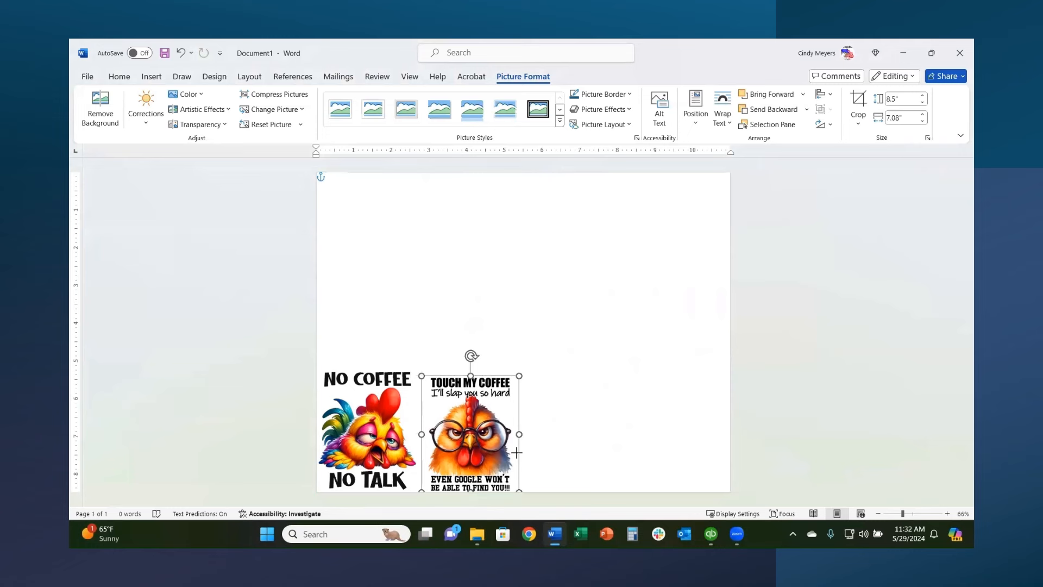
# Move both chicken pictures up toward the middle of the page, with "Touch My Coffee" to the right of "No Coffee No Talk".
pyautogui.moveTo(475, 483); pyautogui.dragTo(614, 370)
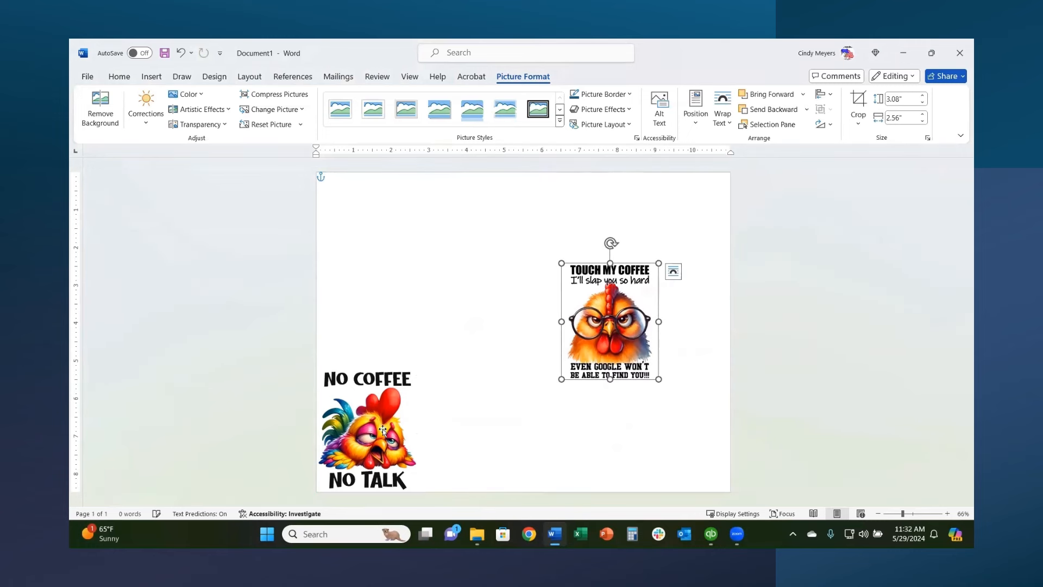
pyautogui.moveTo(384, 429); pyautogui.dragTo(524, 289)
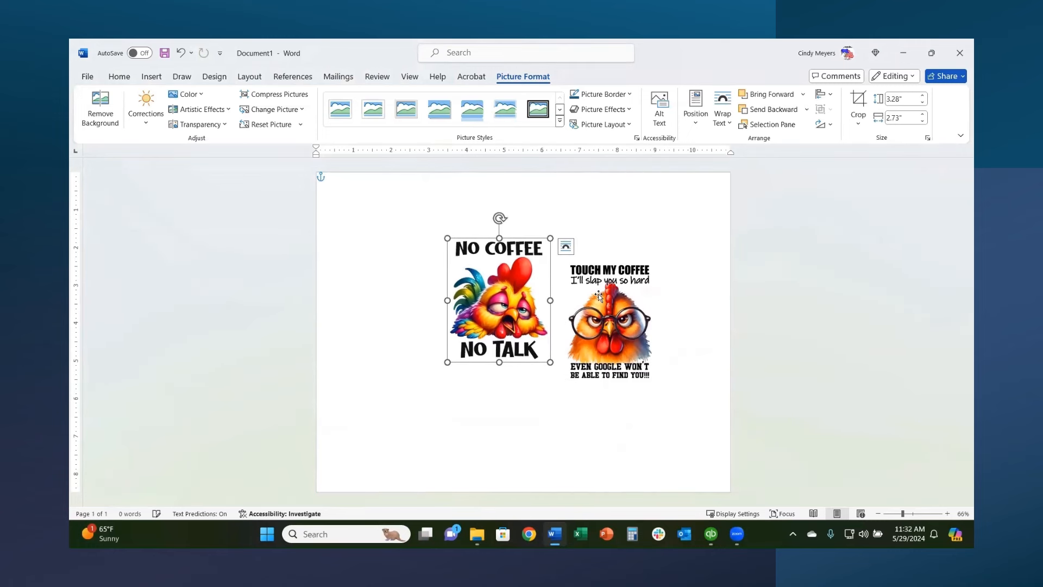
pyautogui.click(603, 301)
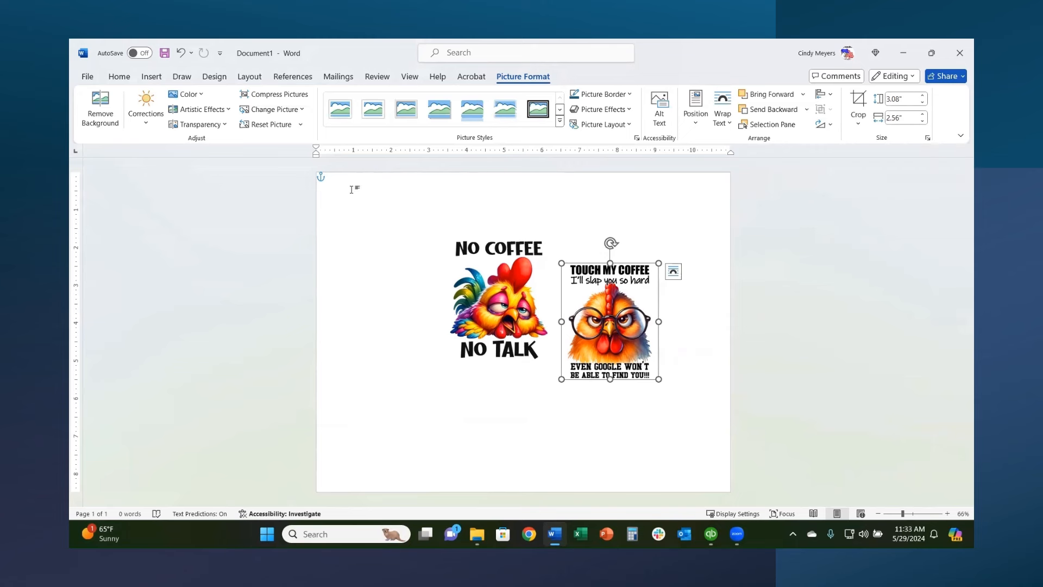
# Draw a circle about 2.35" high by 2.34" wide in the blank area left of the "No Coffee No Talk" picture.
pyautogui.click(149, 81)
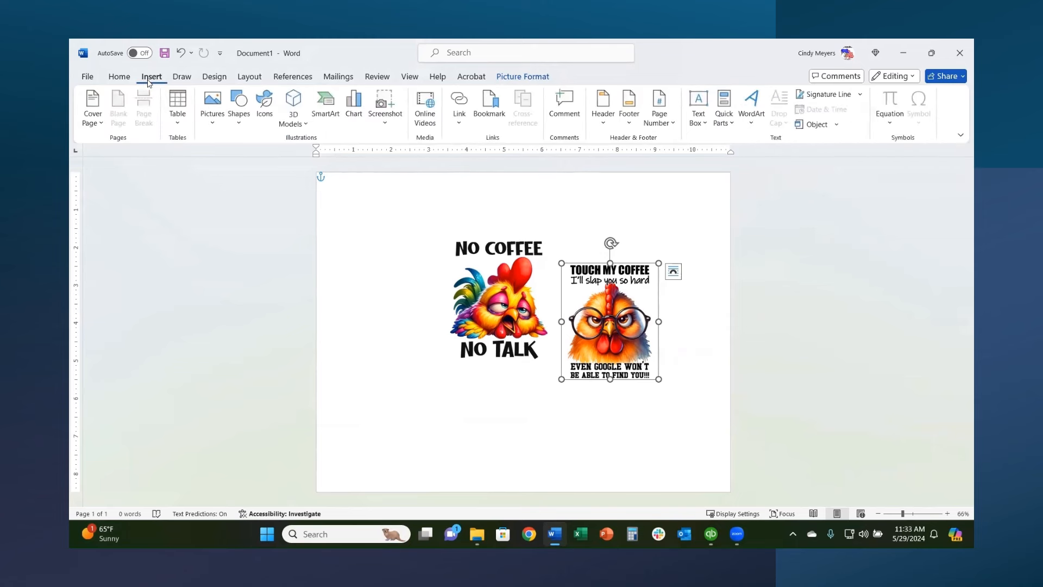
pyautogui.click(239, 121)
pyautogui.click(279, 156)
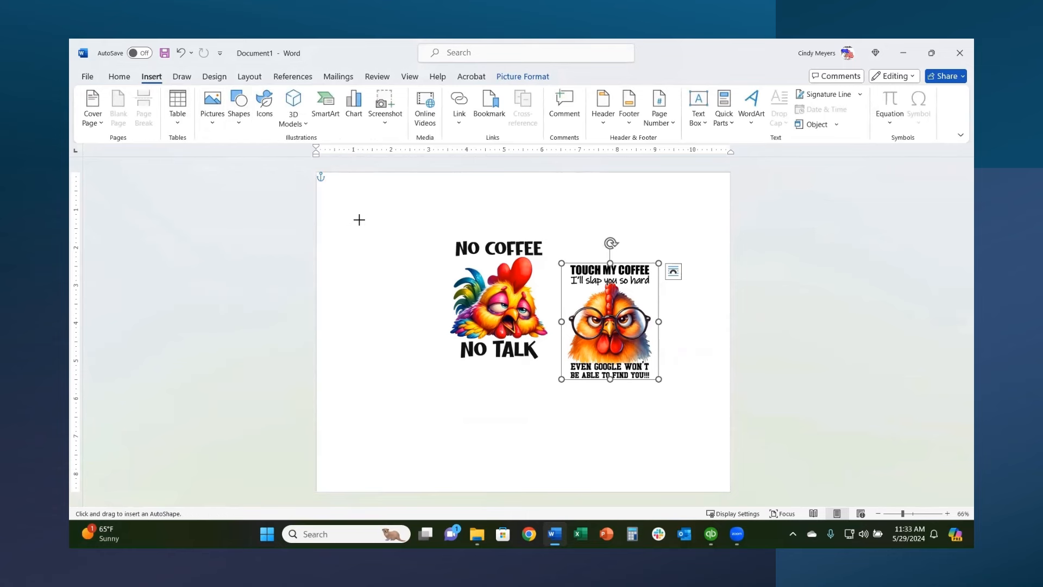
pyautogui.moveTo(359, 219); pyautogui.dragTo(448, 309)
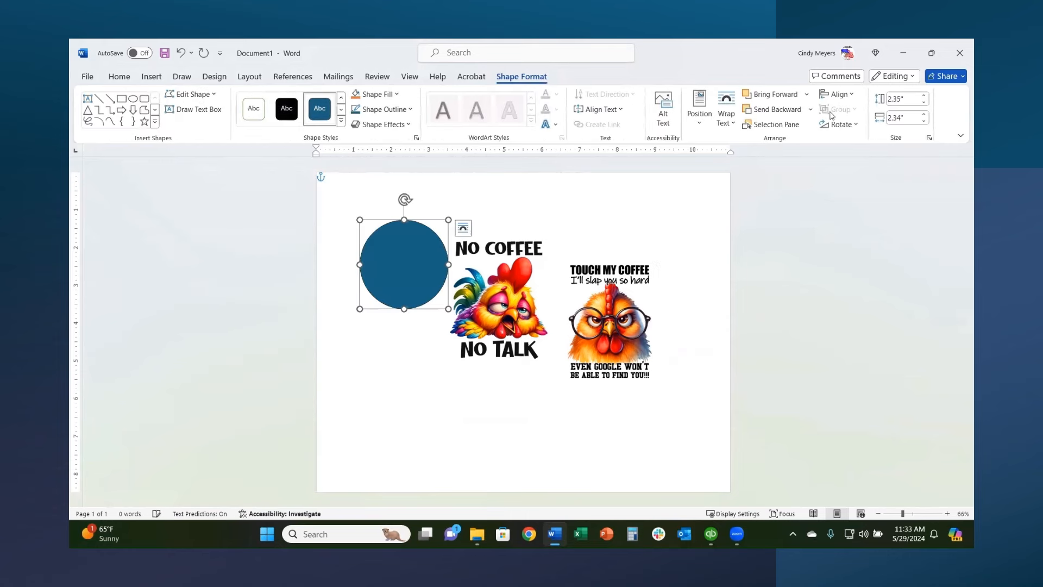
# Set the circle's height and width to 2.75" and move it over the "No Coffee No Talk" picture.
pyautogui.click(912, 96)
pyautogui.write('2.75')
pyautogui.press('Return')
pyautogui.click(907, 116)
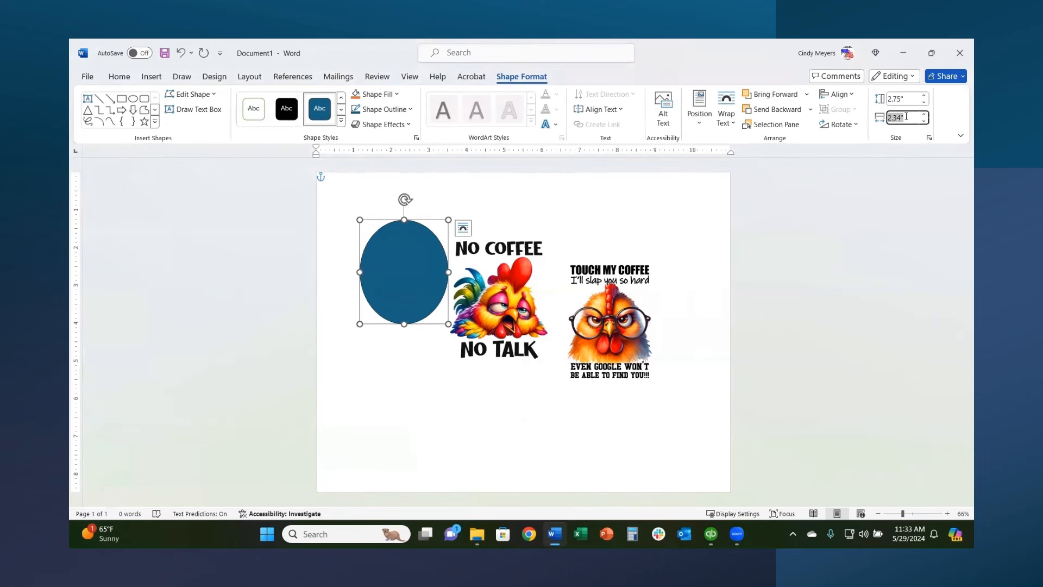
pyautogui.write('2.75')
pyautogui.press('Return')
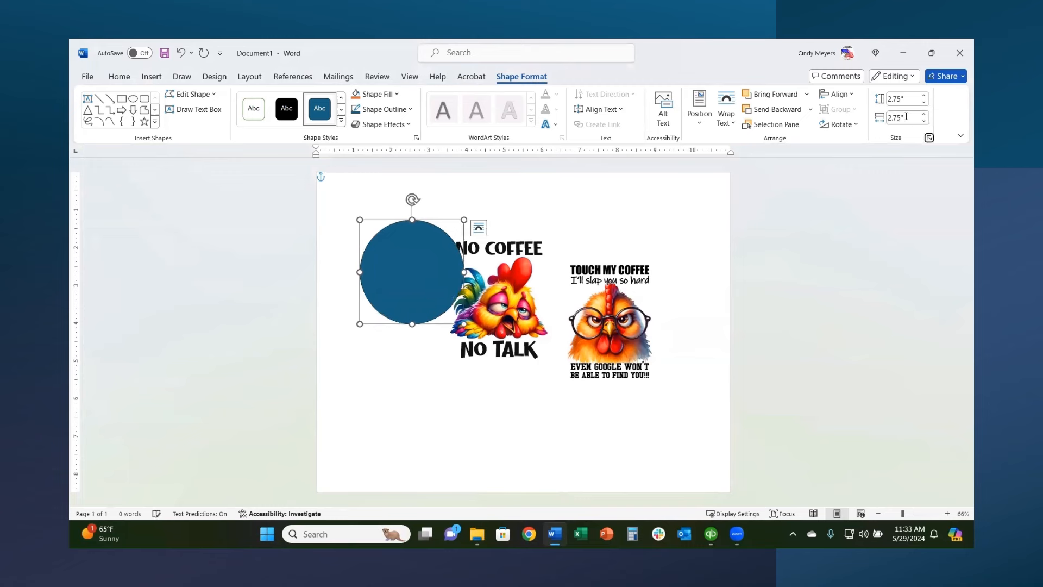
pyautogui.moveTo(402, 272); pyautogui.dragTo(492, 286)
pyautogui.moveTo(525, 308); pyautogui.dragTo(489, 294)
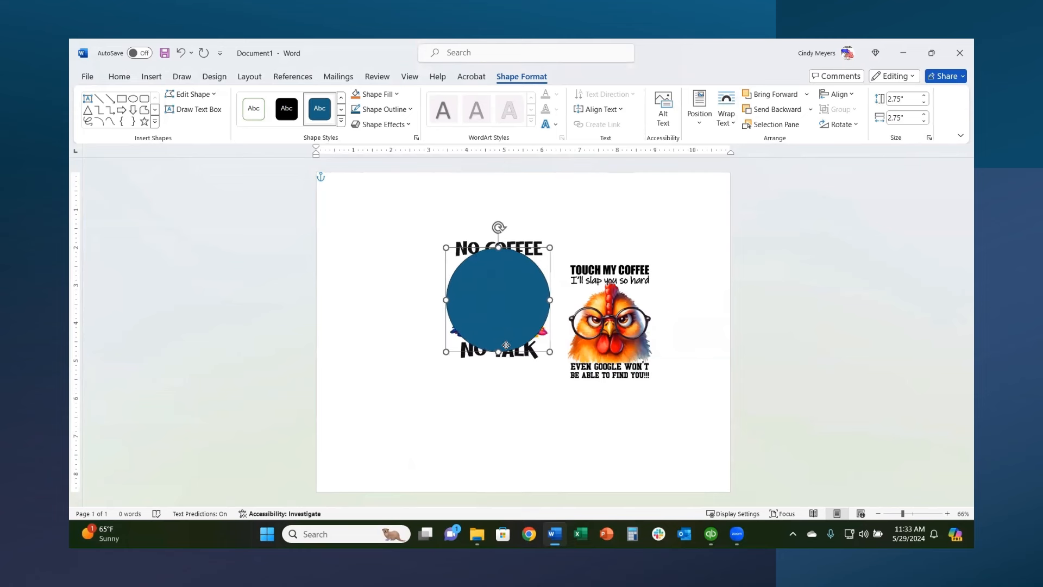
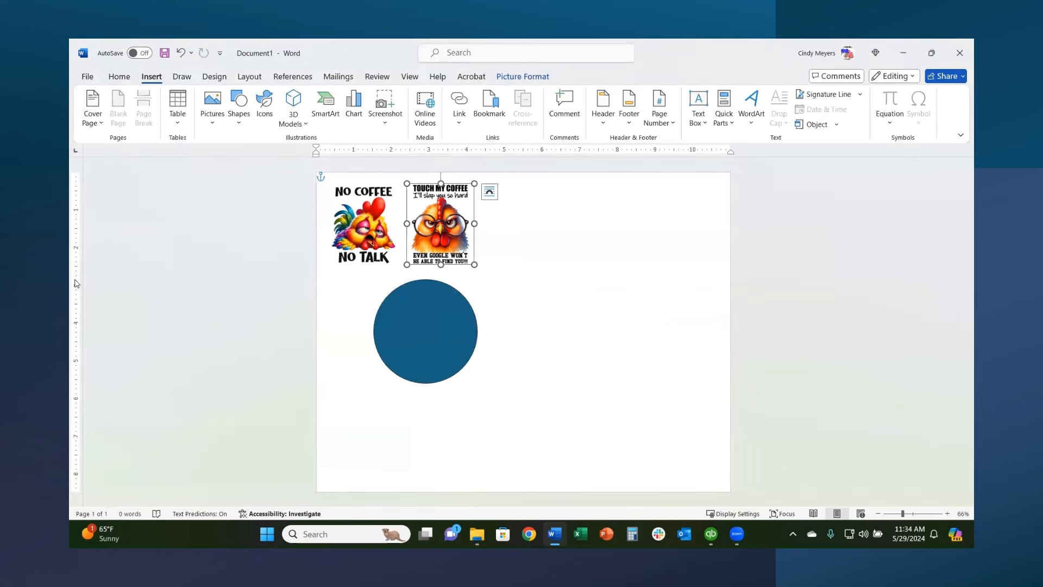
# Add the "I run on coffee and sarcasm" picture to the page and set its text wrapping to Through.
pyautogui.click(275, 265)
pyautogui.hotkey('ctrl', 'v')
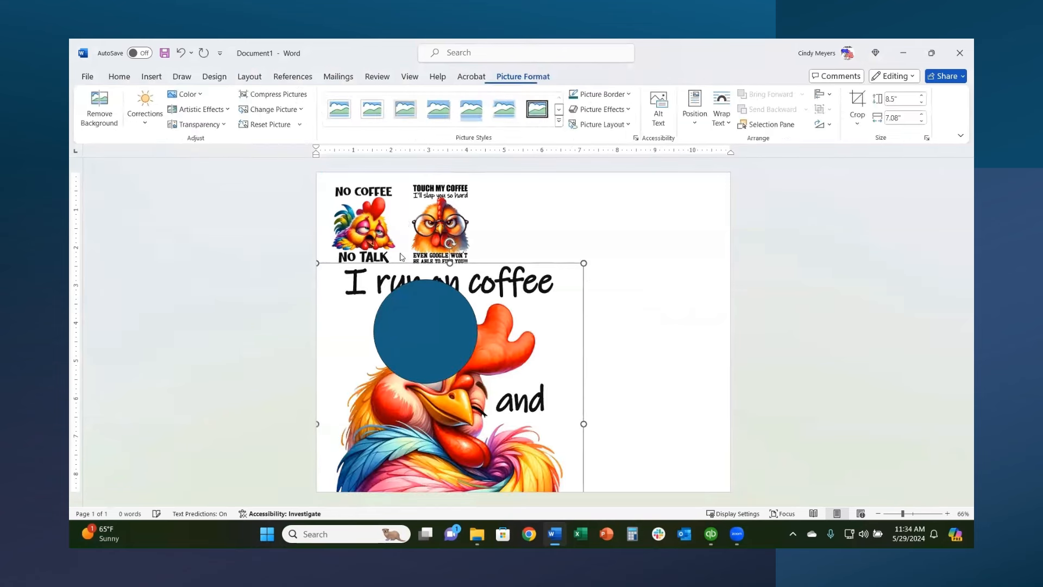
pyautogui.click(598, 272)
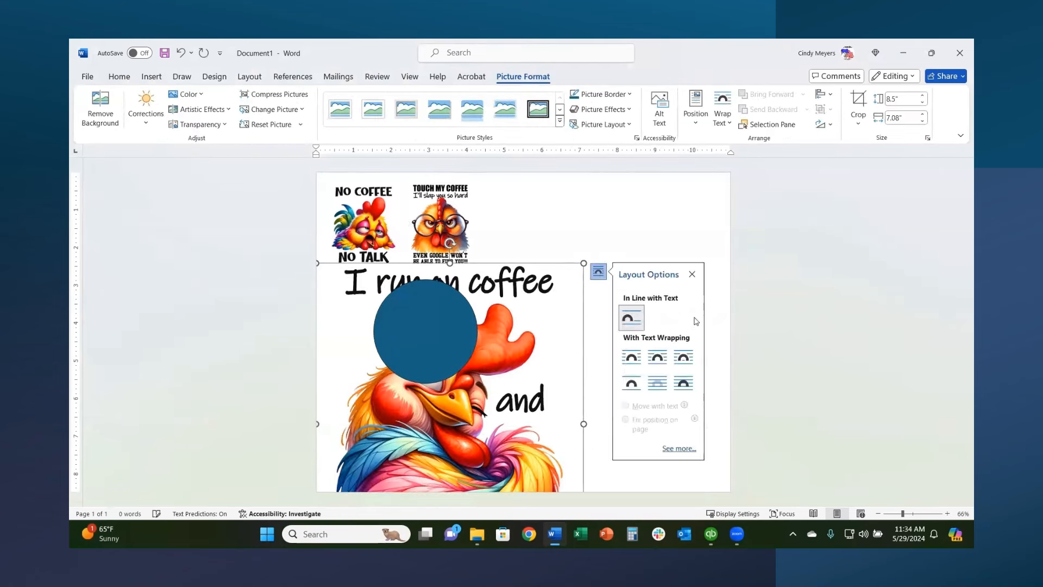
pyautogui.click(683, 354)
# Fit the "I run on coffee and sarcasm" picture at about 2.1" by 1.75" right of "Touch My Coffee", and move the circle lower.
pyautogui.moveTo(584, 173); pyautogui.dragTo(402, 389)
pyautogui.moveTo(341, 436); pyautogui.dragTo(529, 231)
pyautogui.moveTo(590, 185); pyautogui.dragTo(422, 305)
pyautogui.moveTo(441, 349); pyautogui.dragTo(517, 237)
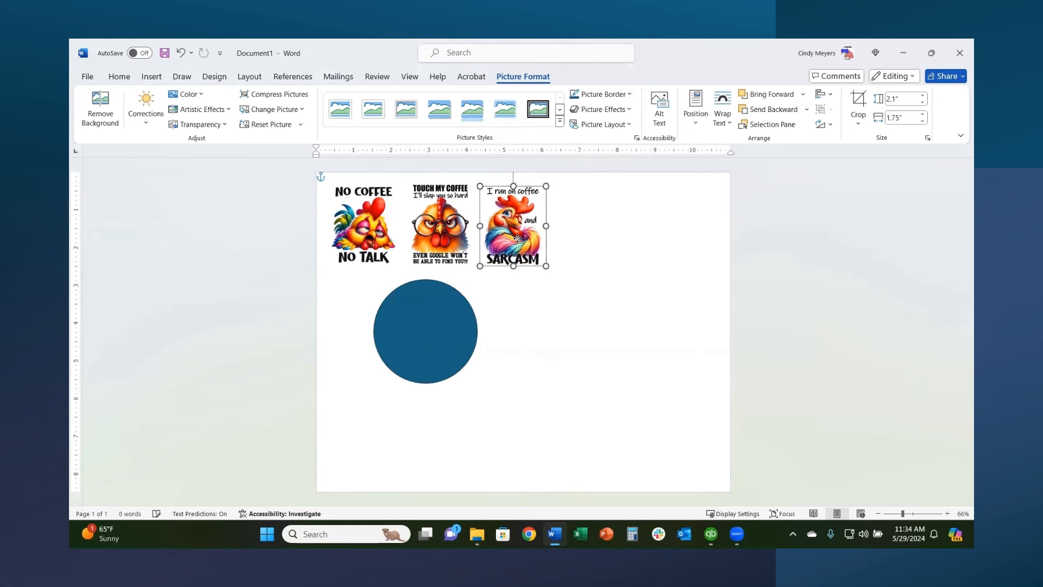
pyautogui.moveTo(431, 339); pyautogui.dragTo(411, 375)
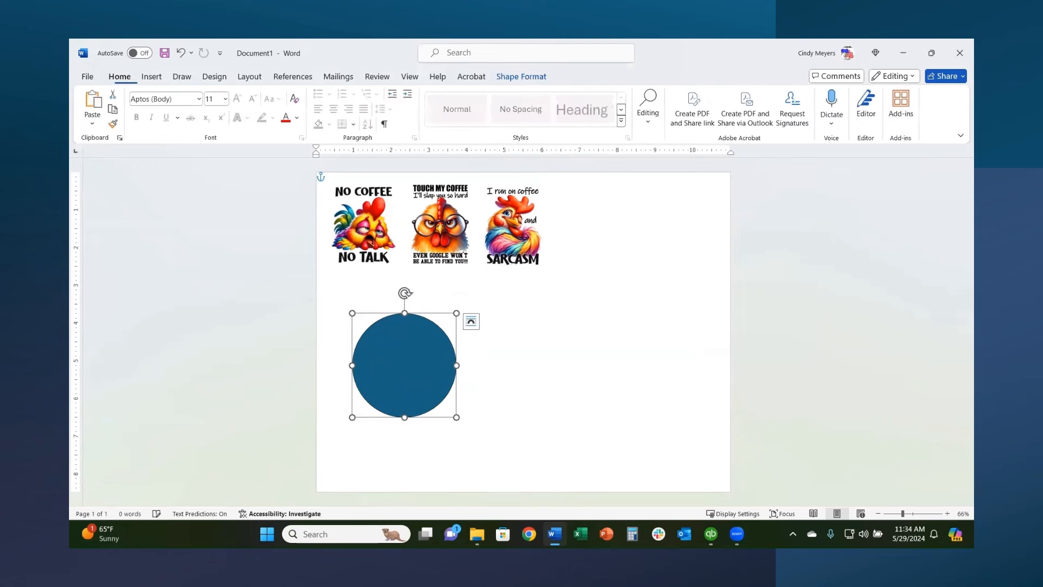
# Insert the "Never underestimate a cranky woman" cat picture from this device and set its text wrapping to Through.
pyautogui.click(150, 76)
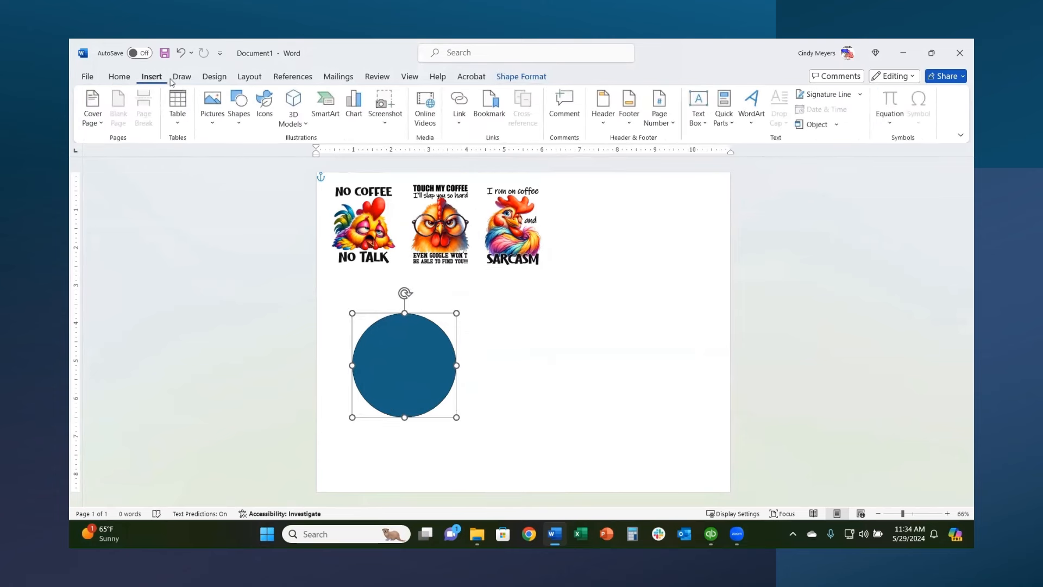
pyautogui.click(212, 109)
pyautogui.click(224, 160)
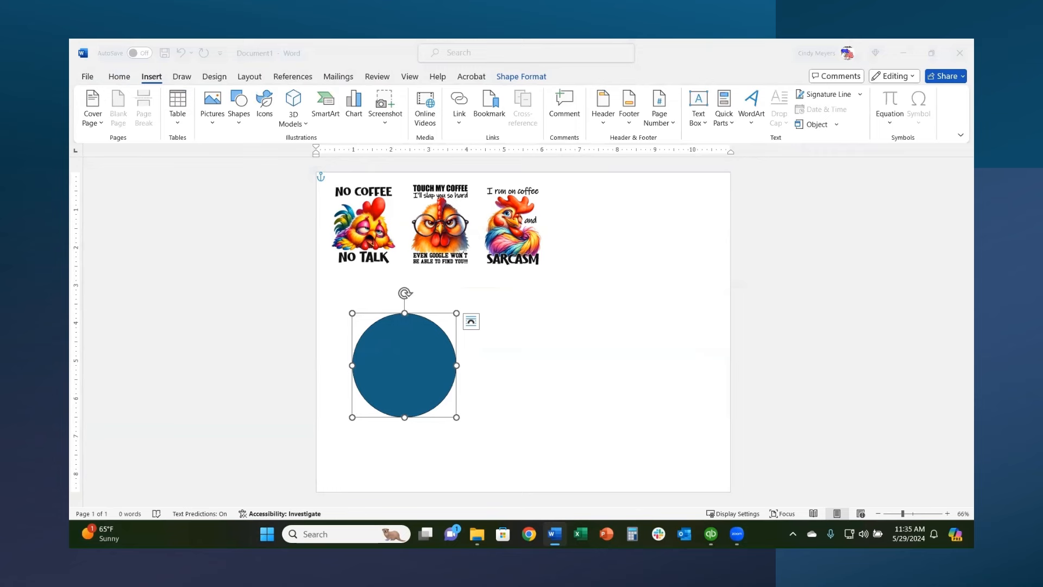
pyautogui.hotkey('ctrl', 'v')
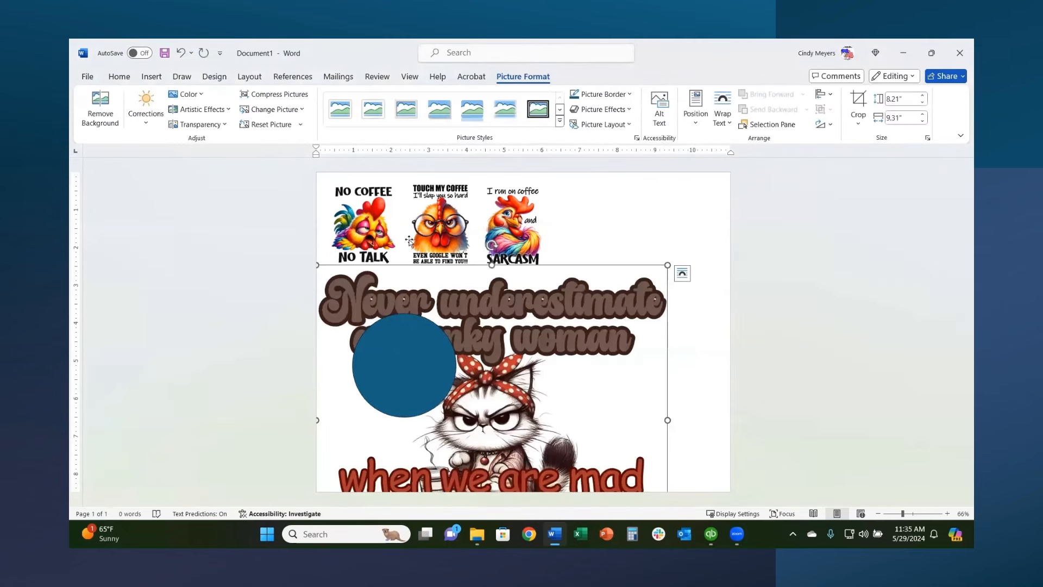
pyautogui.click(685, 273)
pyautogui.click(737, 358)
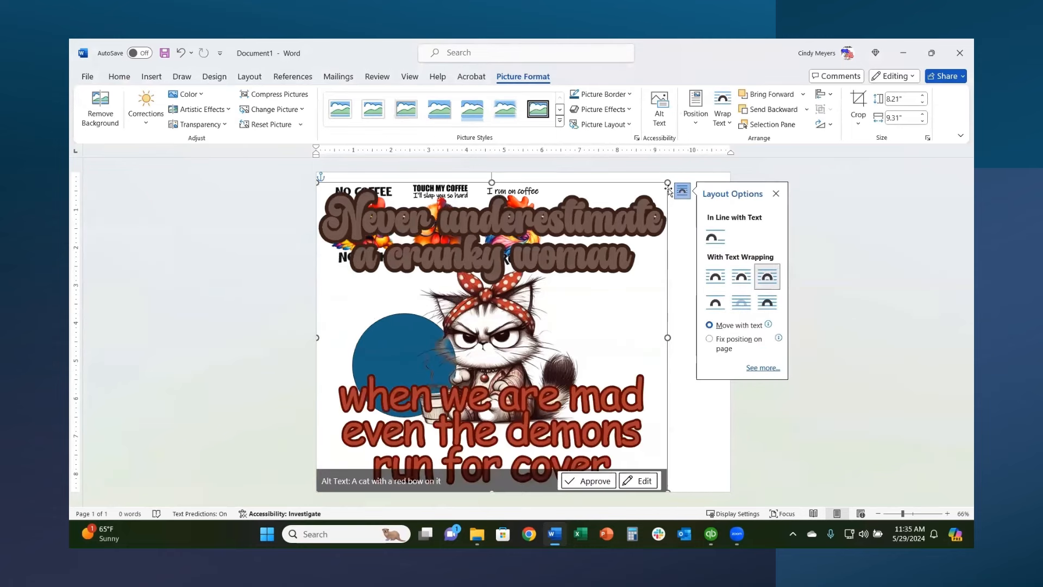
# Shrink the cat picture to about 1.68" high by 1.9" wide and place it right of "I run on coffee and sarcasm".
pyautogui.moveTo(667, 182); pyautogui.dragTo(417, 403)
pyautogui.moveTo(342, 481); pyautogui.dragTo(615, 279)
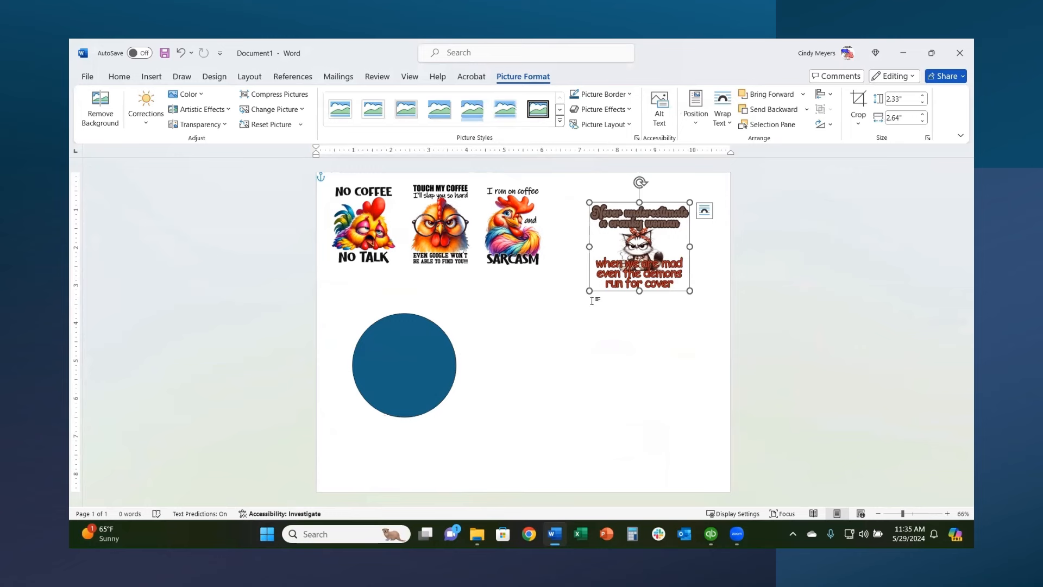
pyautogui.moveTo(589, 291); pyautogui.dragTo(419, 388)
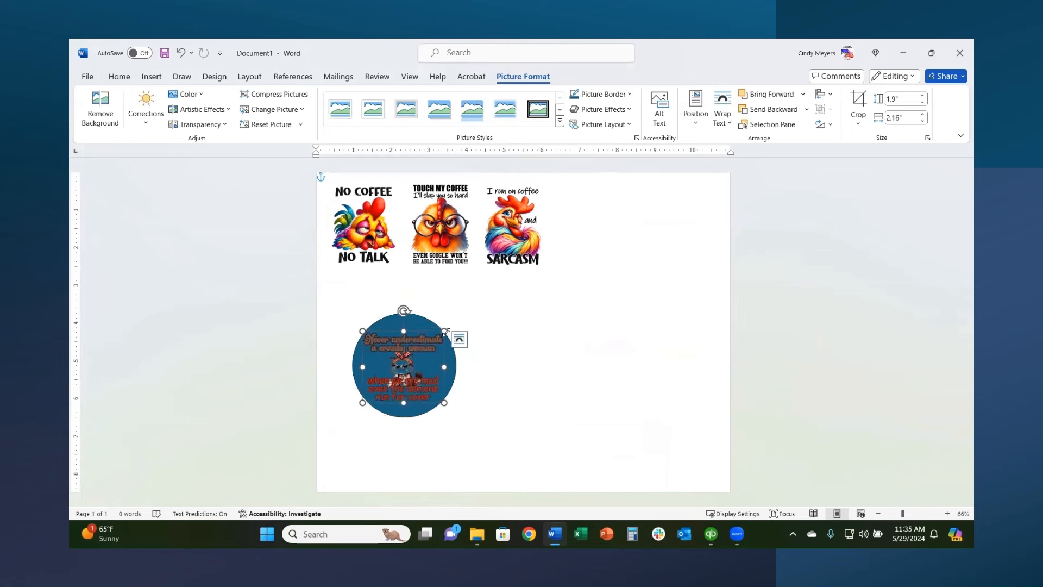
pyautogui.moveTo(444, 330); pyautogui.dragTo(592, 220)
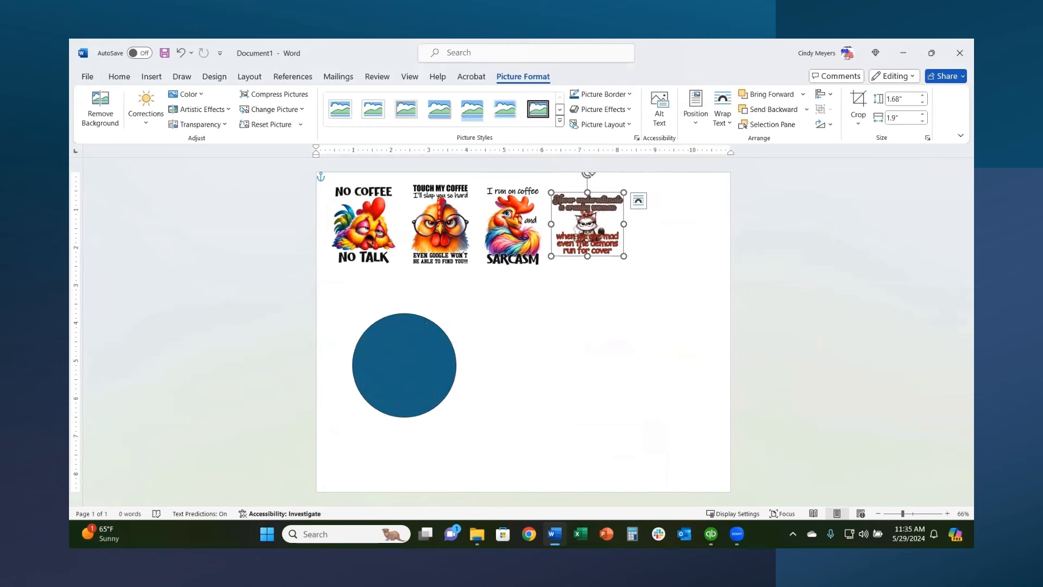
# Insert the "Riding Dirty" picture from this device and set its text wrapping to Through.
pyautogui.click(152, 76)
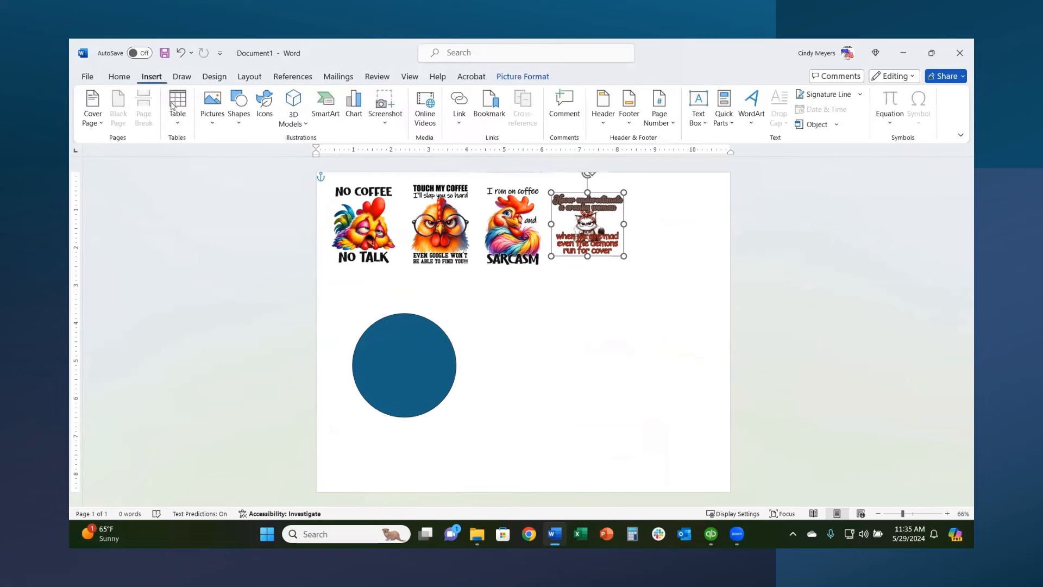
pyautogui.click(215, 116)
pyautogui.click(234, 223)
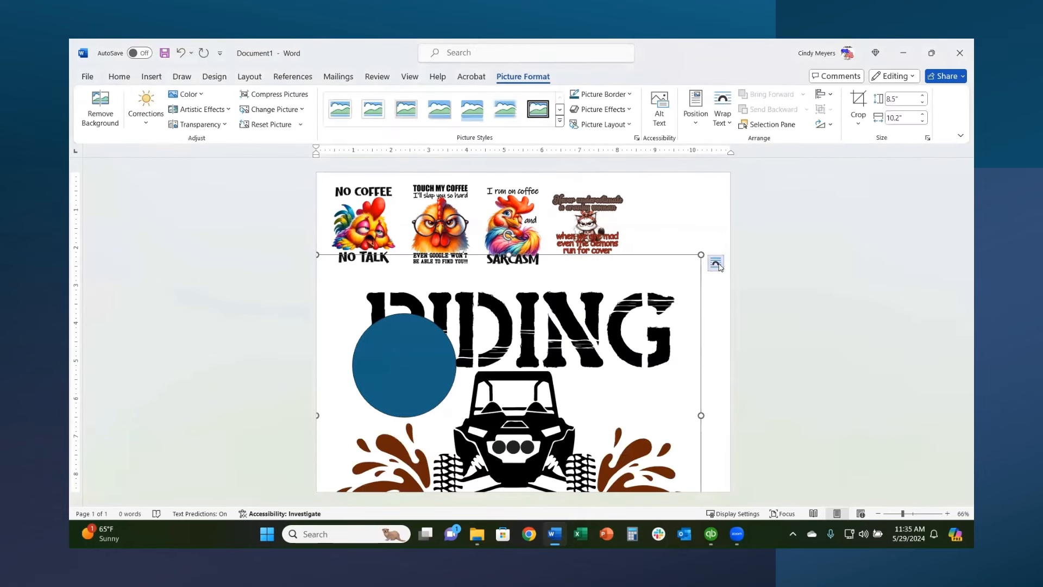
pyautogui.click(717, 263)
pyautogui.click(803, 350)
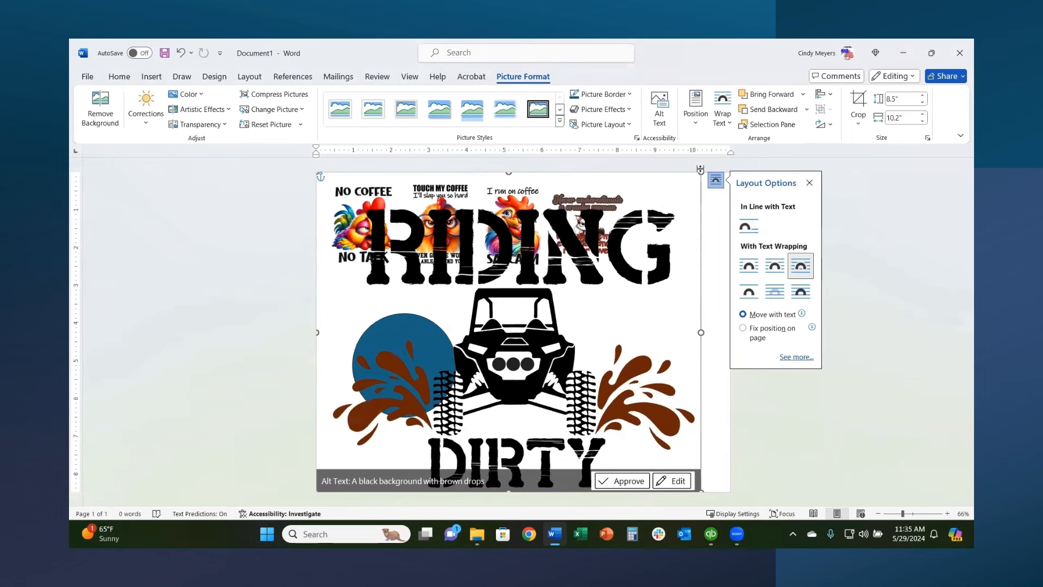
# Shrink the "Riding Dirty" picture to about 1.93" high by 2.31" wide and place it right of the cat picture.
pyautogui.moveTo(686, 188); pyautogui.dragTo(386, 440)
pyautogui.moveTo(352, 487); pyautogui.dragTo(452, 404)
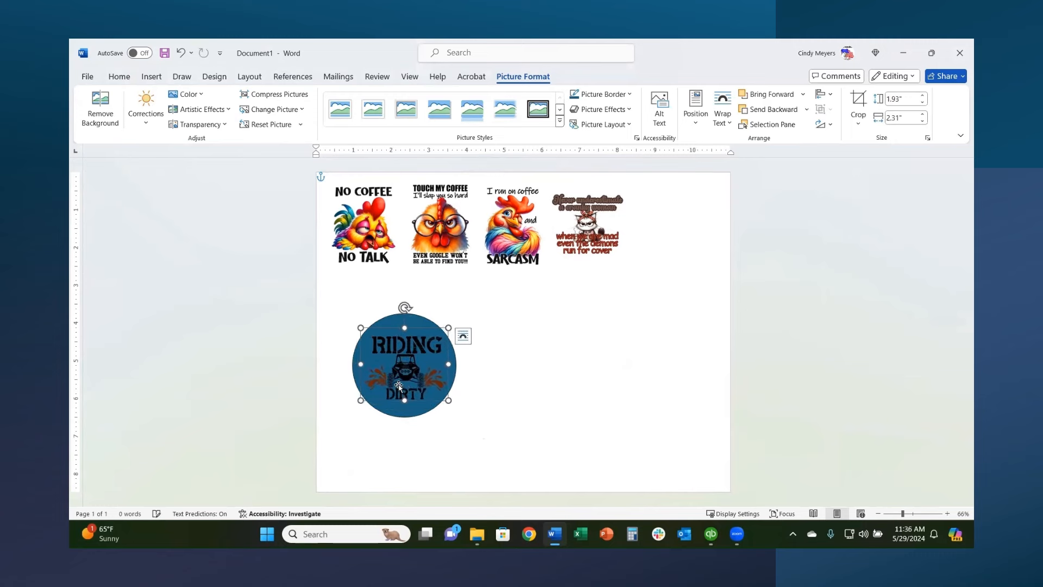
pyautogui.moveTo(403, 372); pyautogui.dragTo(672, 239)
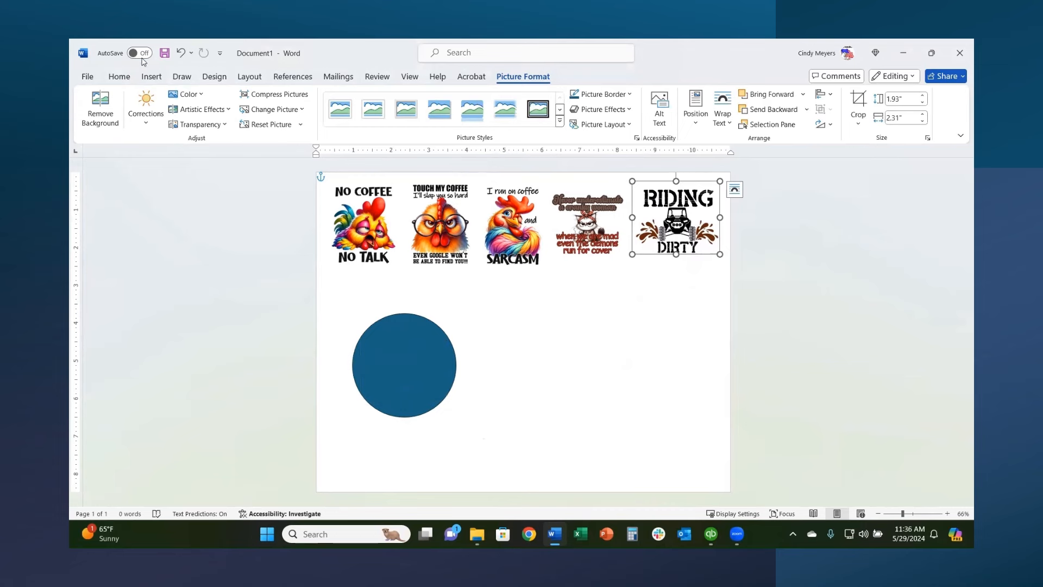
# Insert the "One of a kind" and "whiskey steak guns & freedom" pictures from this device and set "One of a kind" to Through wrapping.
pyautogui.click(152, 76)
pyautogui.click(213, 112)
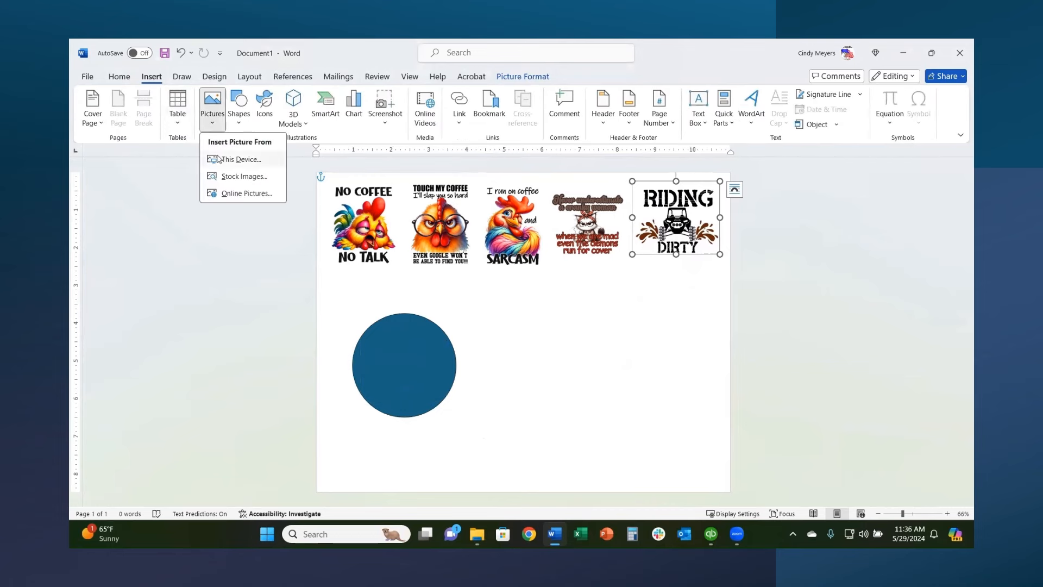
pyautogui.click(219, 160)
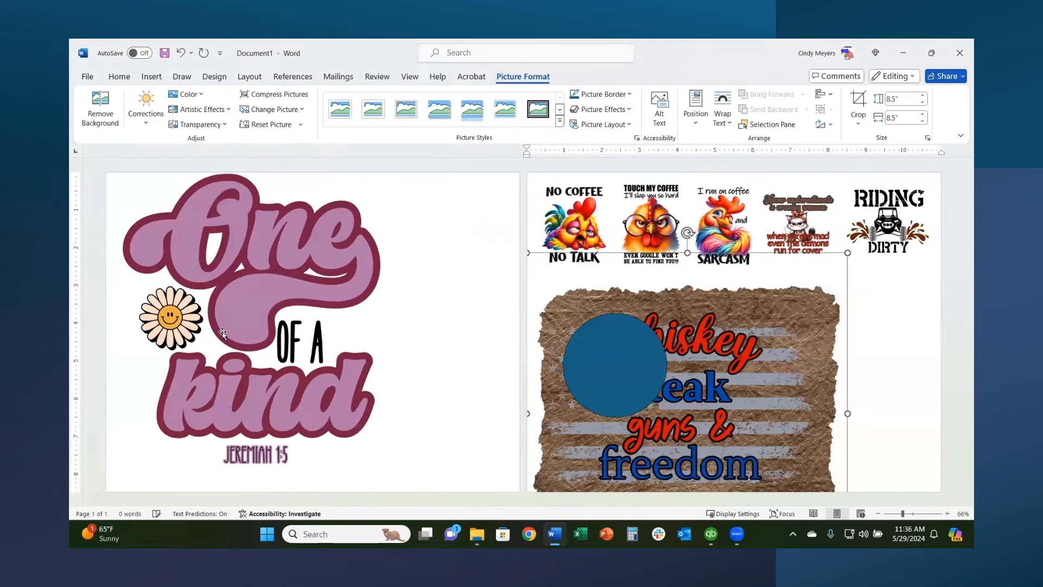
pyautogui.click(228, 326)
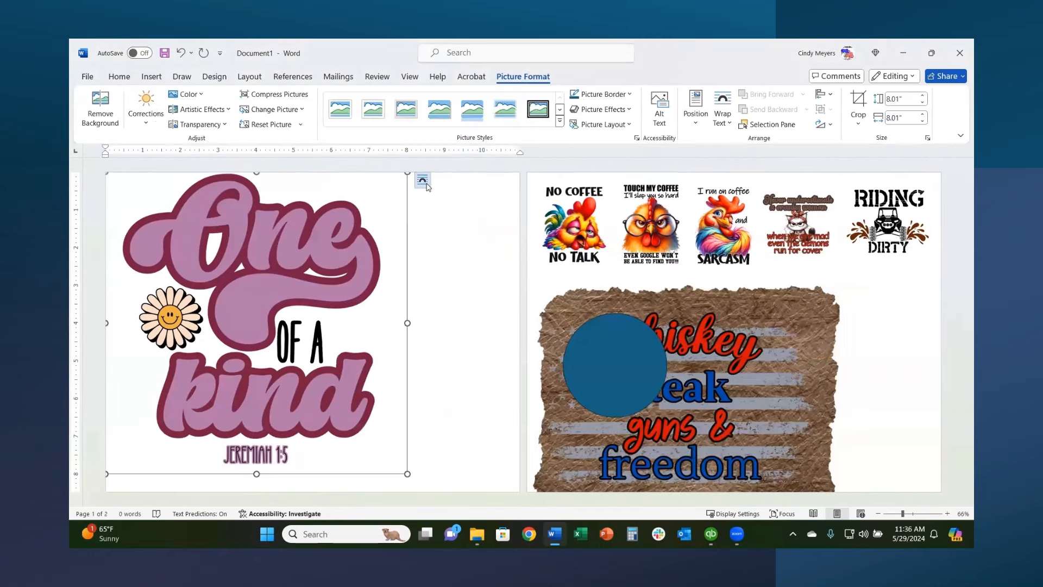
pyautogui.click(422, 180)
pyautogui.click(508, 266)
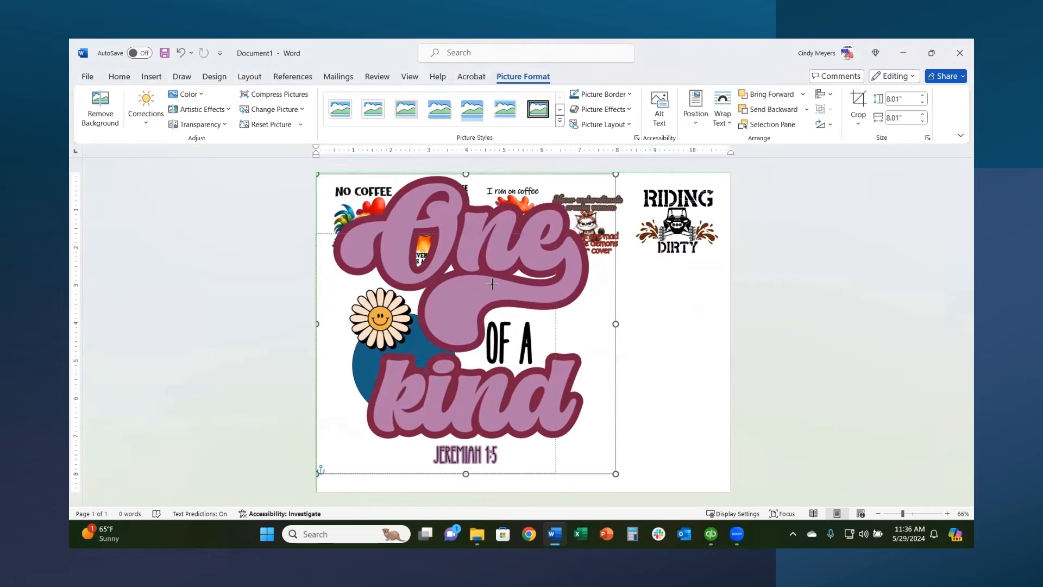
# Shrink the "One of a kind" picture to fit inside the circle, and place it below "Riding Dirty".
pyautogui.moveTo(617, 172); pyautogui.dragTo(461, 328)
pyautogui.moveTo(394, 366); pyautogui.dragTo(393, 395)
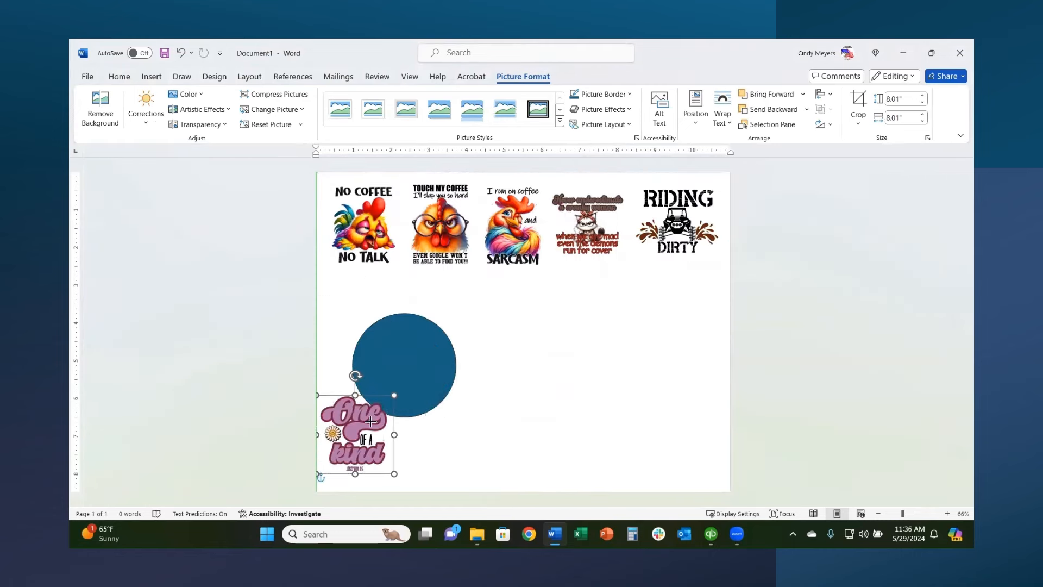
pyautogui.moveTo(364, 440); pyautogui.dragTo(409, 374)
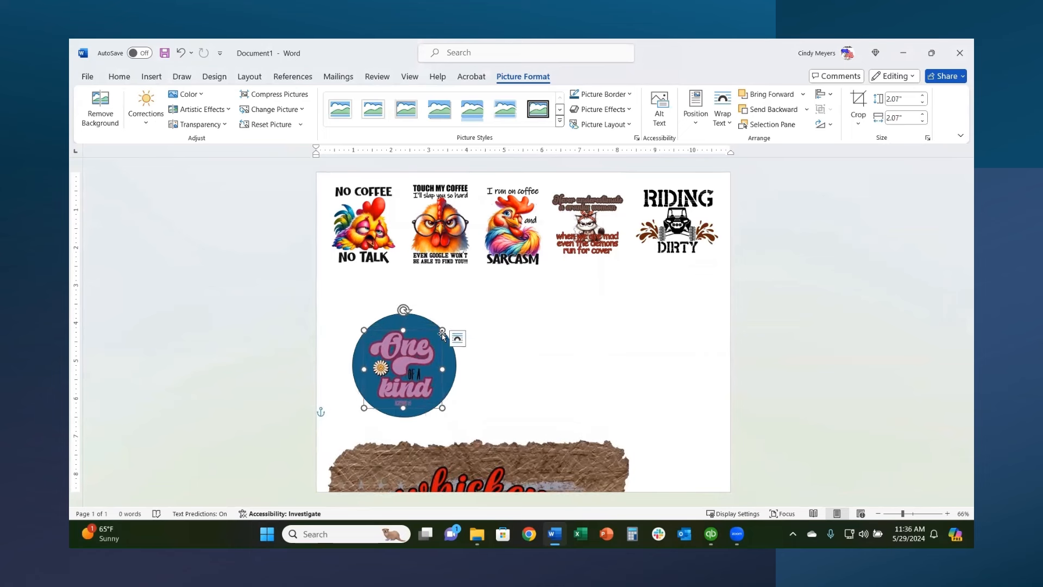
pyautogui.moveTo(444, 329); pyautogui.dragTo(715, 281)
# Set the "whiskey steak guns & freedom" picture's wrapping to Through and fit it at about 2.2" square left of "One of a kind".
pyautogui.click(579, 438)
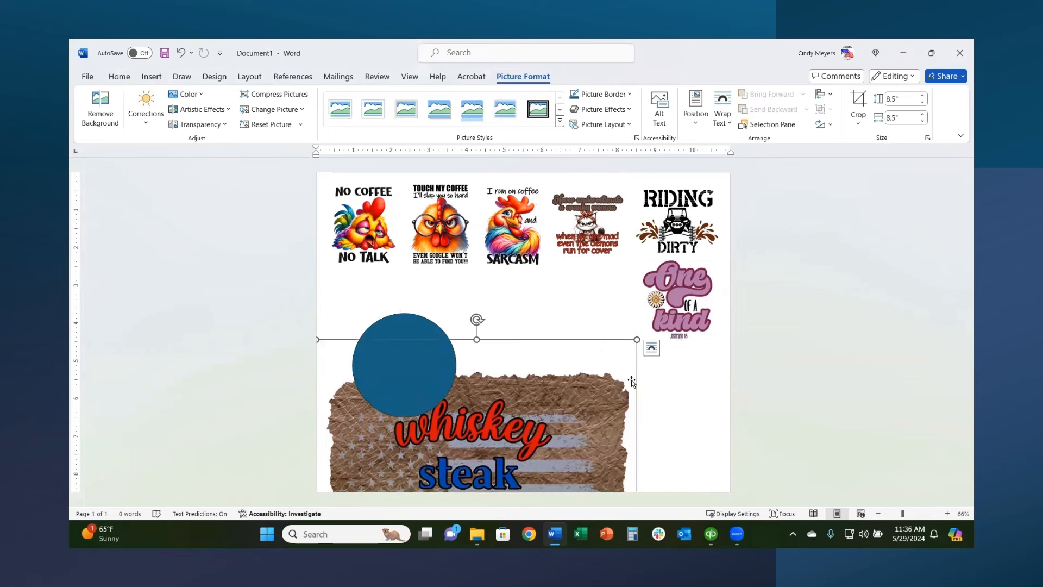
pyautogui.click(651, 349)
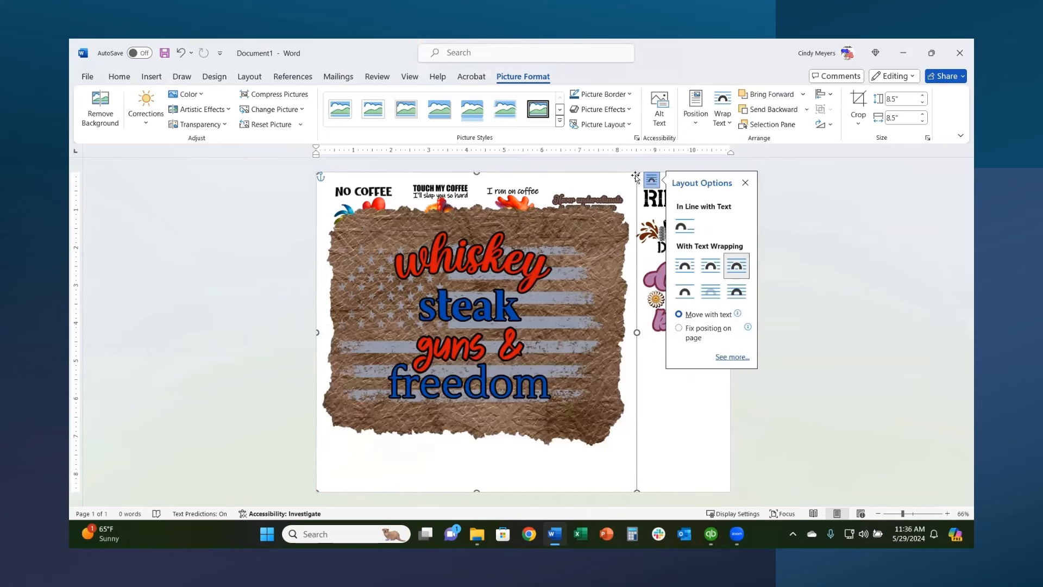
pyautogui.moveTo(636, 178); pyautogui.dragTo(394, 414)
pyautogui.moveTo(357, 462); pyautogui.dragTo(412, 368)
pyautogui.moveTo(369, 403)
pyautogui.mouseDown()
pyautogui.moveTo(354, 410)
pyautogui.moveTo(351, 430)
pyautogui.moveTo(368, 408)
pyautogui.mouseUp()
pyautogui.moveTo(411, 365); pyautogui.dragTo(639, 299)
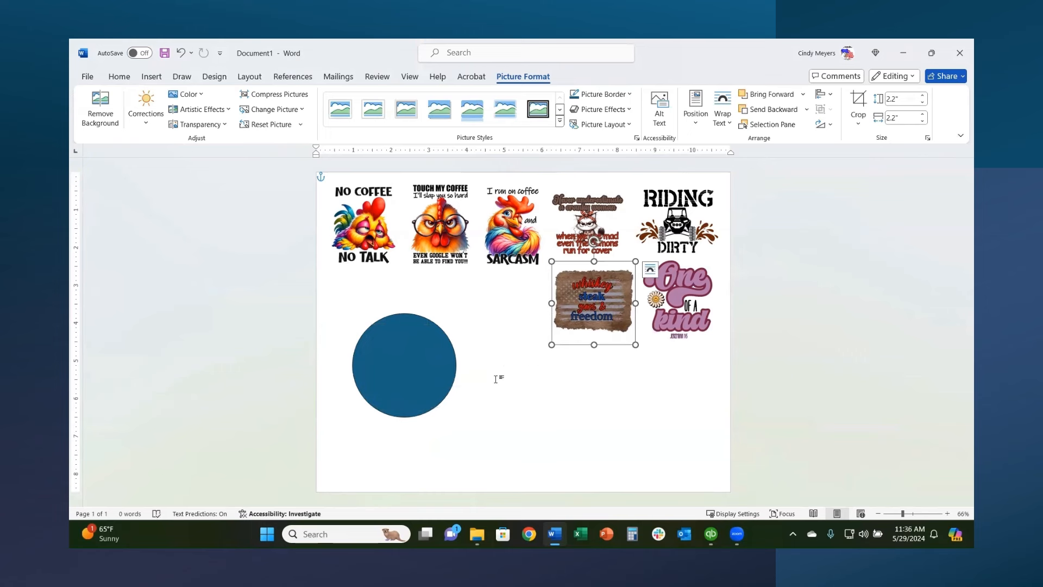
# Insert the "Kinda Boujee Kinda Broke" picture from this device and set its text wrapping to Through.
pyautogui.click(152, 77)
pyautogui.click(212, 106)
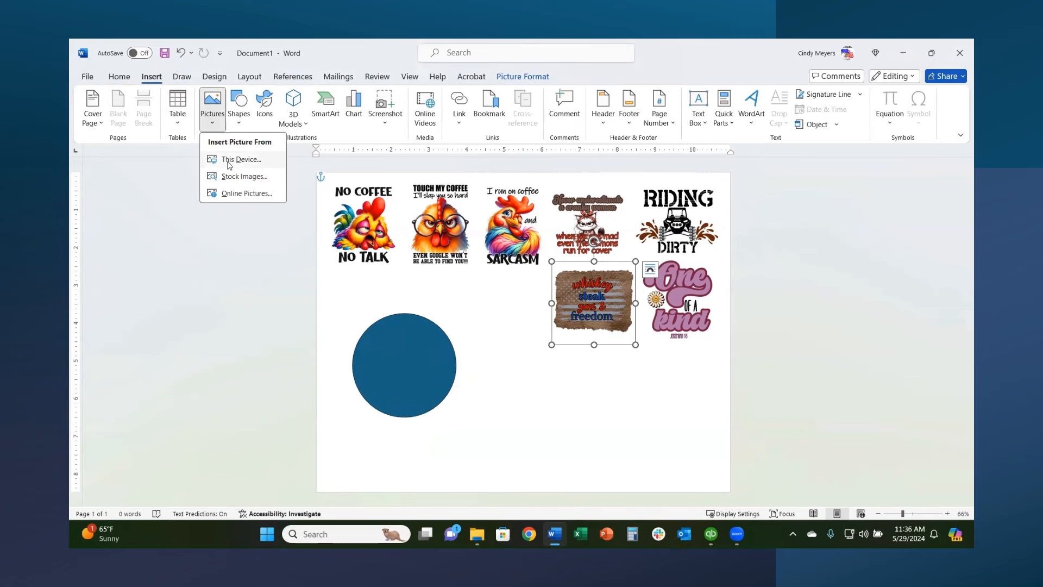
pyautogui.click(239, 159)
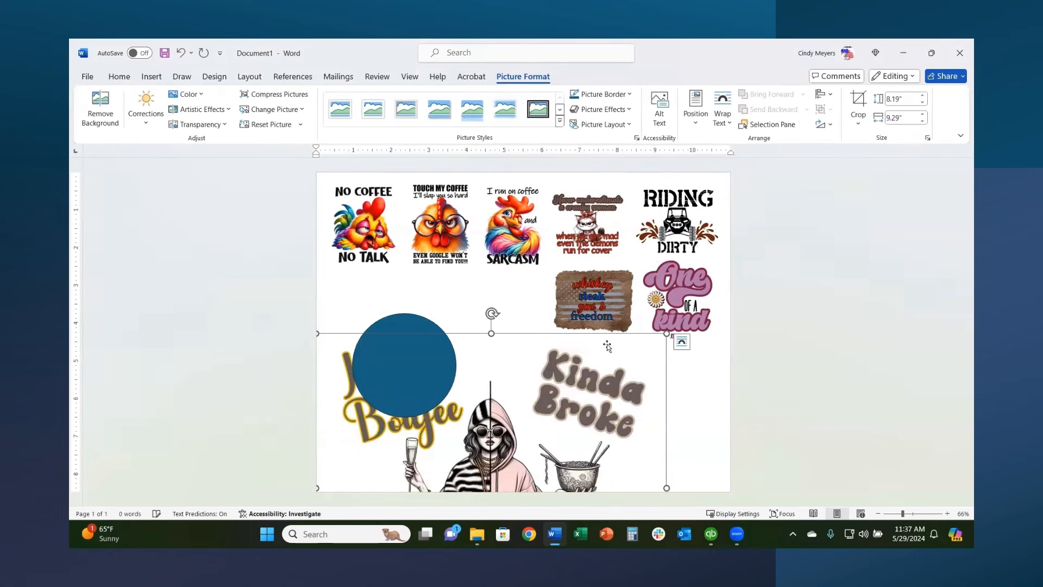
pyautogui.click(682, 341)
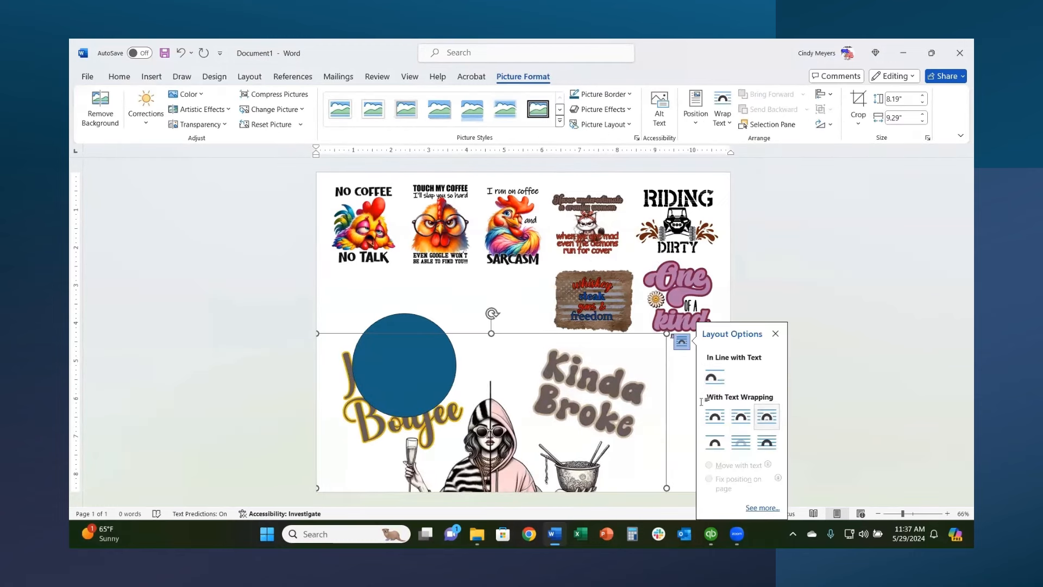
pyautogui.click(767, 417)
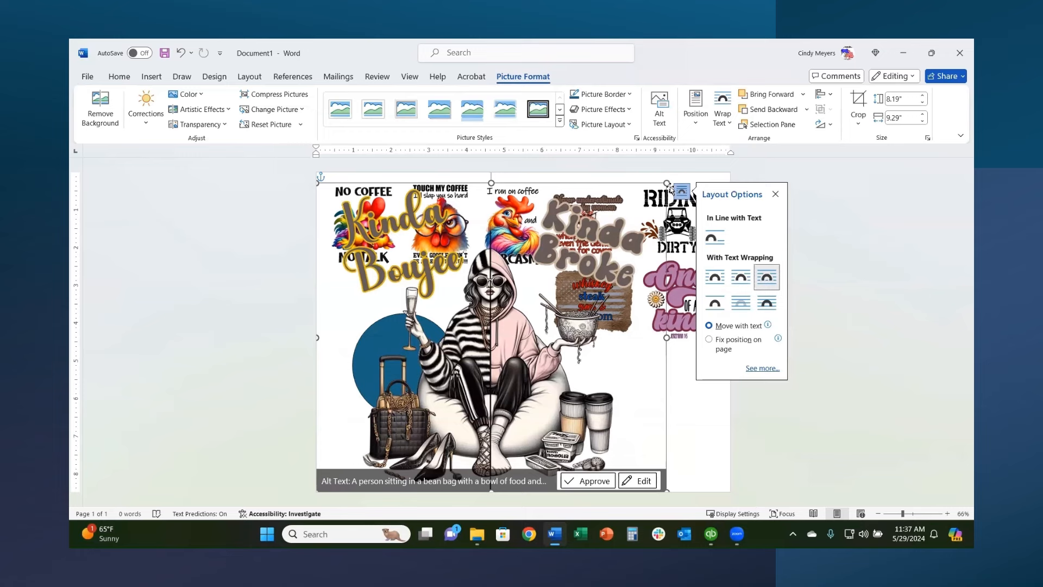
# Shrink the "Kinda Boujee Kinda Broke" picture to about 1.94" high by 2.2" wide and place it left of the whiskey picture.
pyautogui.moveTo(667, 184); pyautogui.dragTo(395, 373)
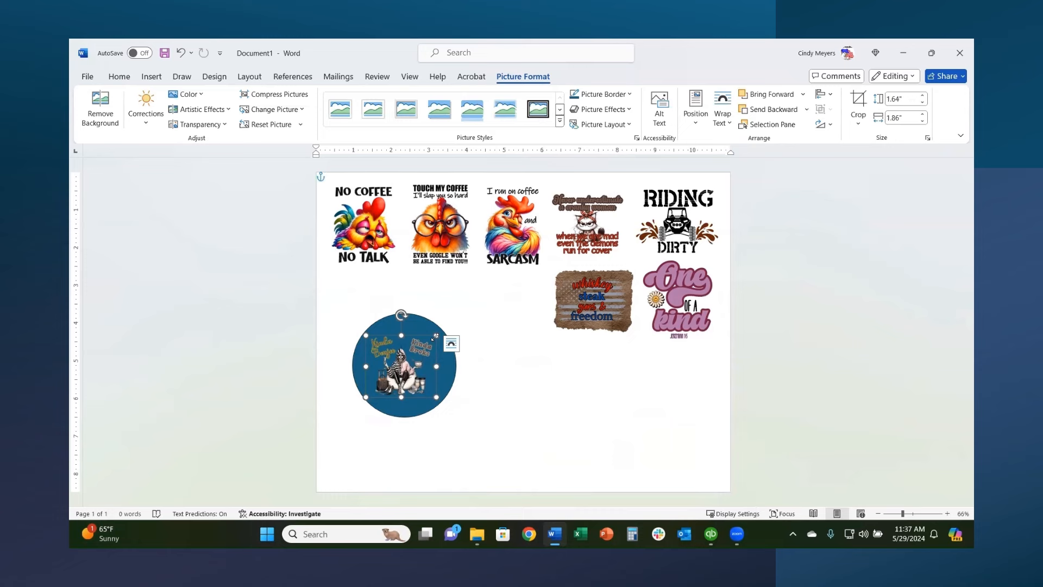
pyautogui.moveTo(434, 337); pyautogui.dragTo(538, 295)
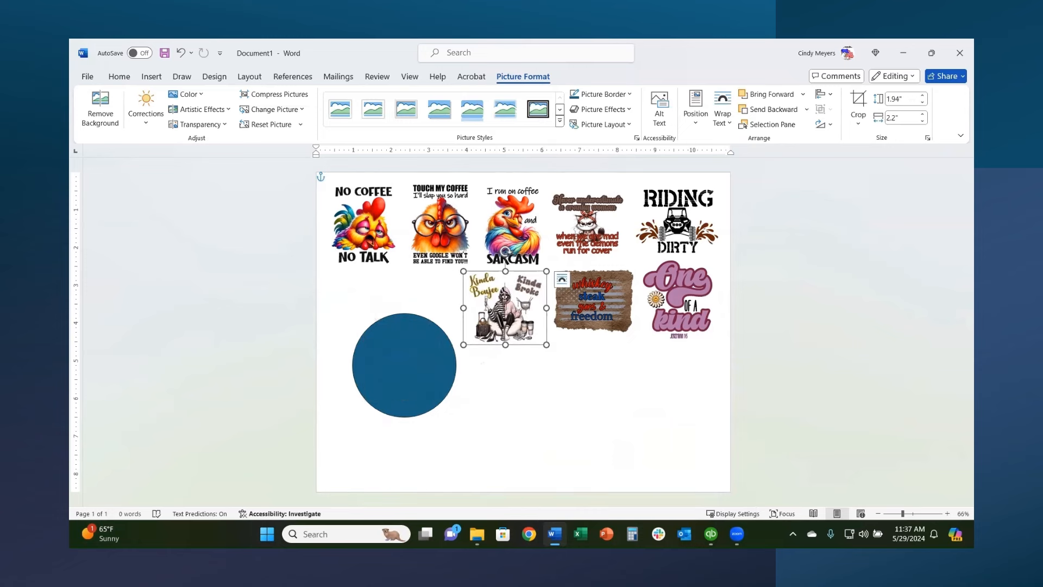
# Insert the "Procaffeinating" and "Natural Born Chiller" sloth pictures from this device.
pyautogui.click(150, 76)
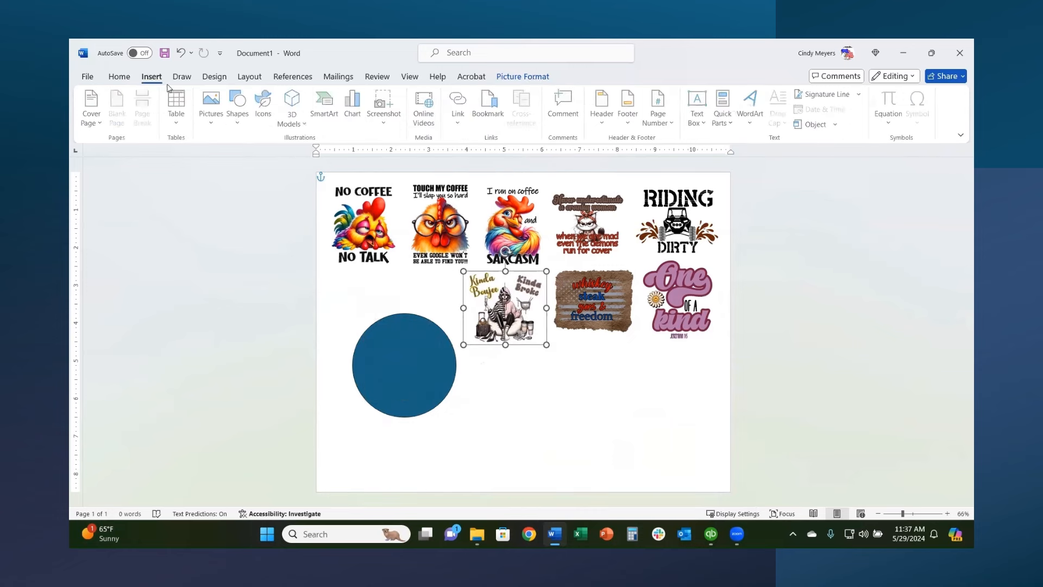
pyautogui.click(212, 123)
pyautogui.click(226, 157)
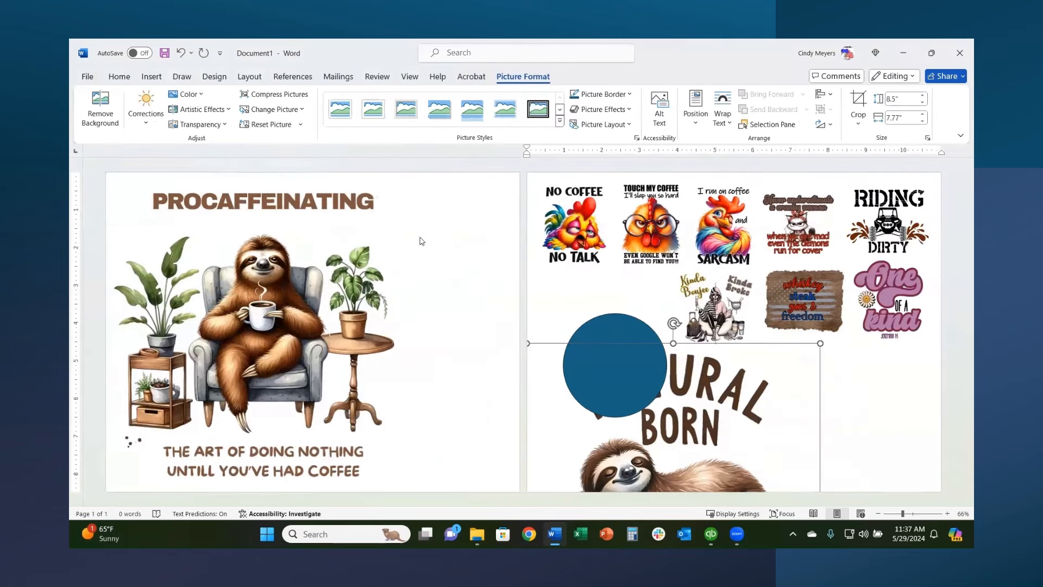
# Set the "Procaffeinating" picture's text wrapping to Through and move it to the right side of the page.
pyautogui.click(420, 239)
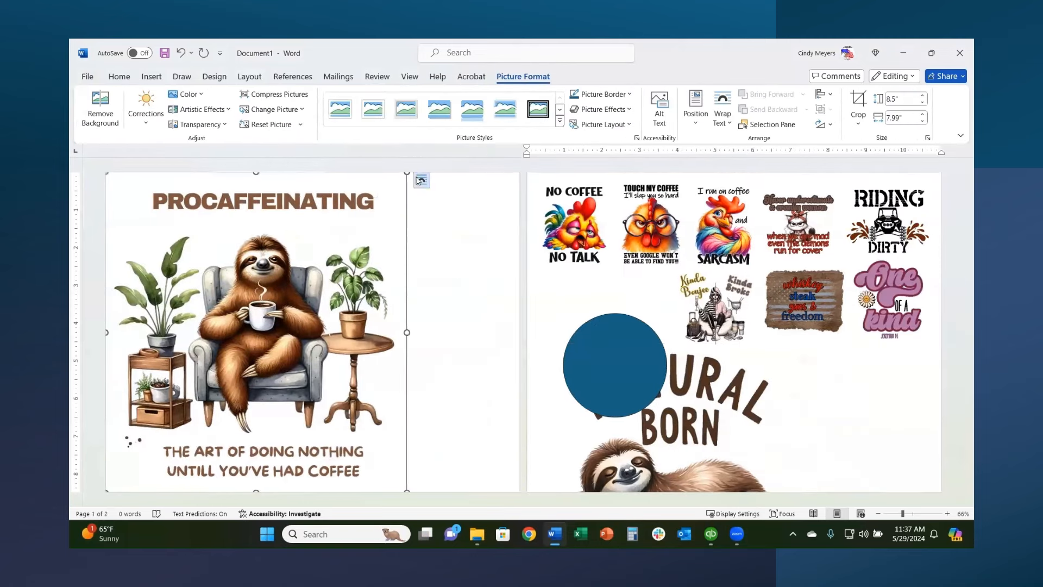
pyautogui.click(422, 180)
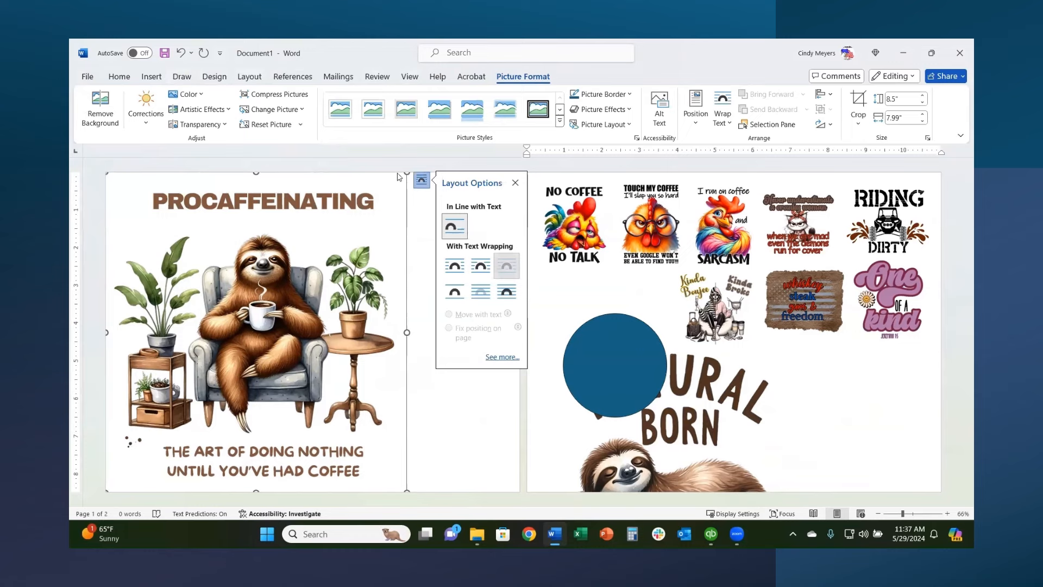
pyautogui.click(506, 266)
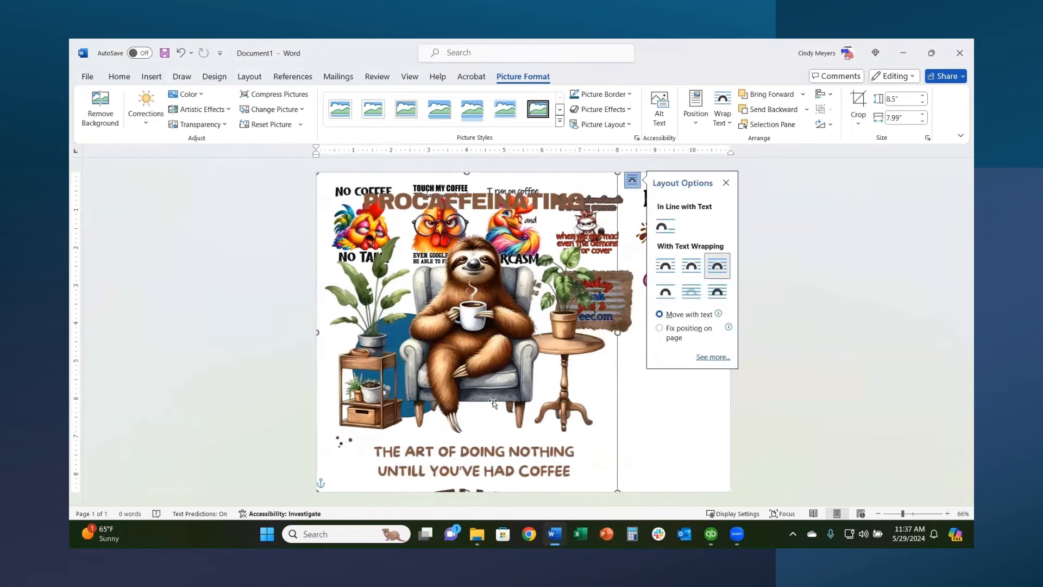
pyautogui.moveTo(493, 402); pyautogui.dragTo(478, 436)
pyautogui.moveTo(417, 489); pyautogui.dragTo(418, 489)
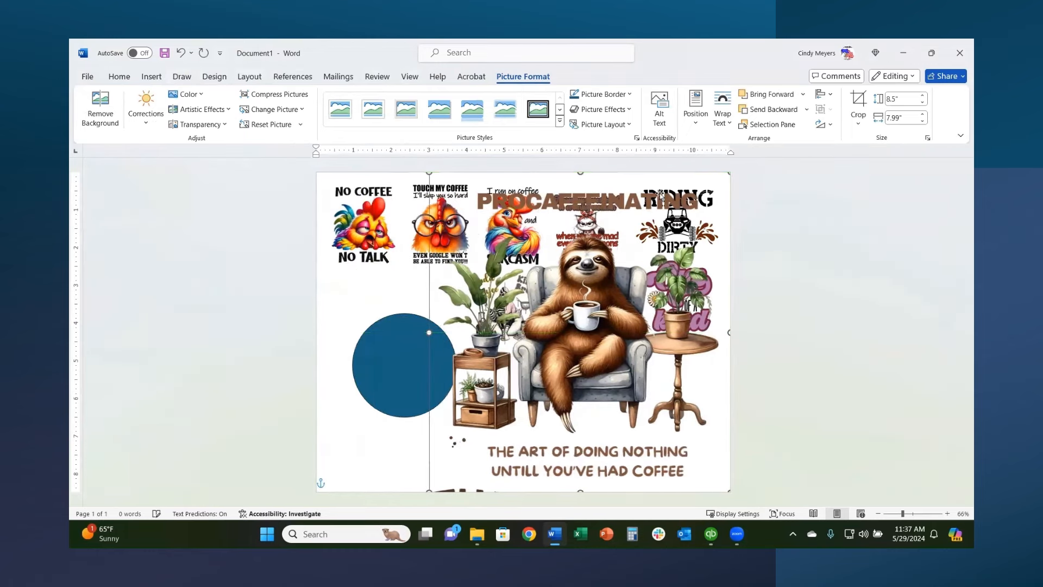
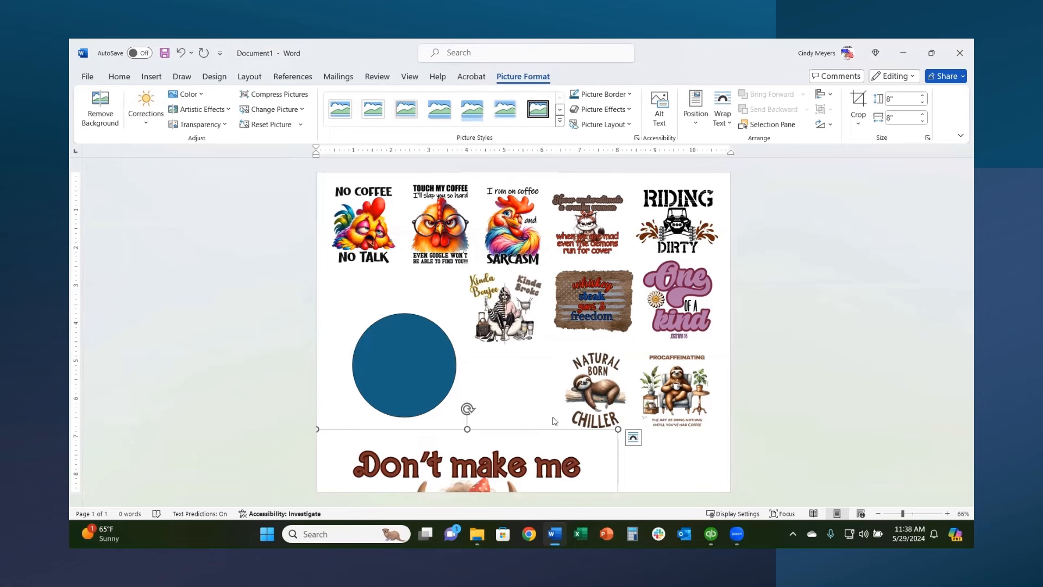
# Set the "Don't make me flip my heifer switch" picture's wrapping to Through and fit it within the circle's size left of "Natural Born Chiller".
pyautogui.click(633, 437)
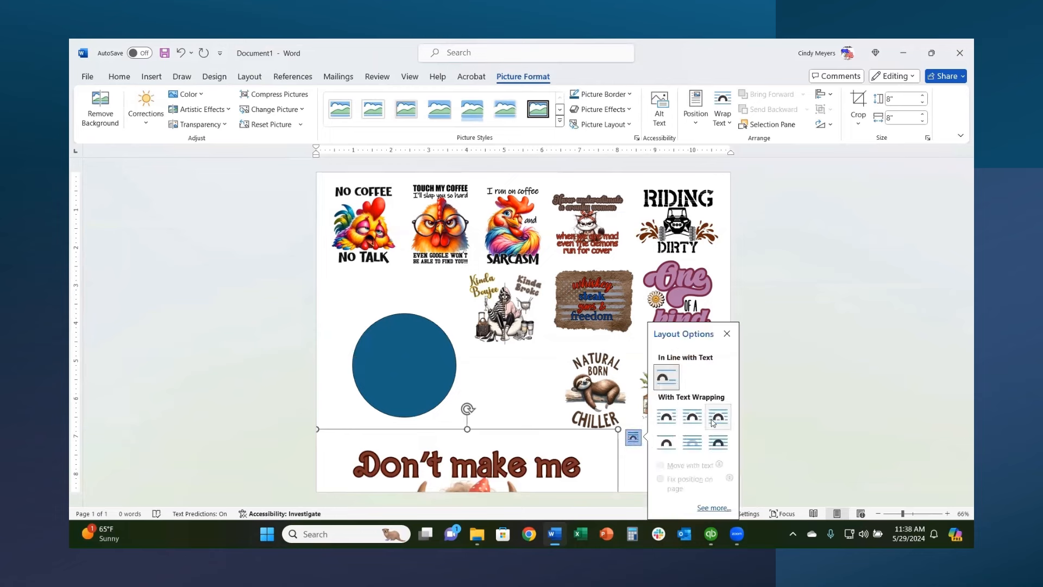
pyautogui.click(717, 417)
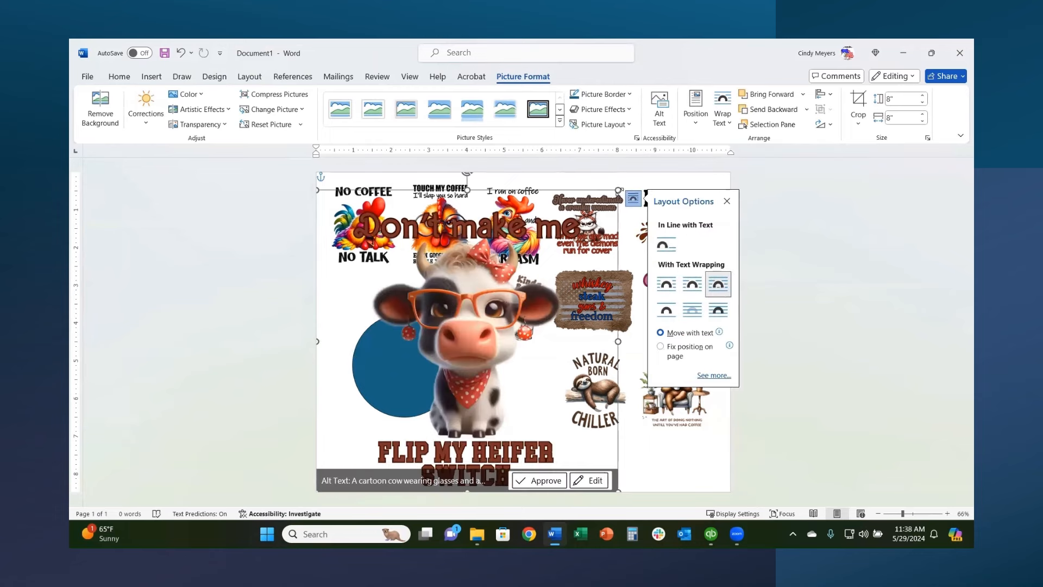
pyautogui.moveTo(619, 189); pyautogui.dragTo(401, 388)
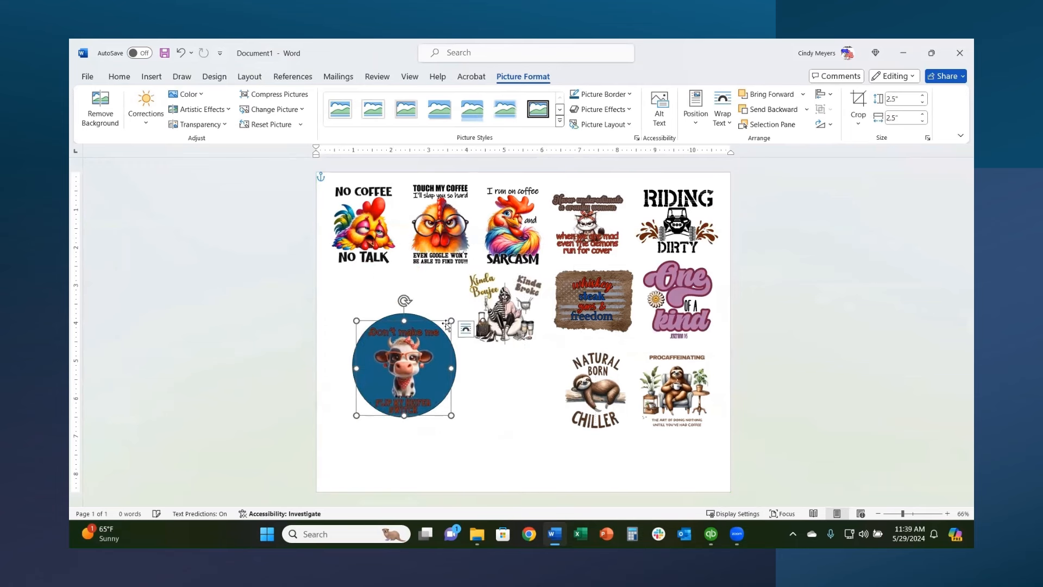
pyautogui.moveTo(452, 320); pyautogui.dragTo(440, 333)
pyautogui.moveTo(407, 393); pyautogui.dragTo(525, 413)
# Insert the "Cast all your anxiety" dandelion picture from this device and set its text wrapping to Through.
pyautogui.click(153, 77)
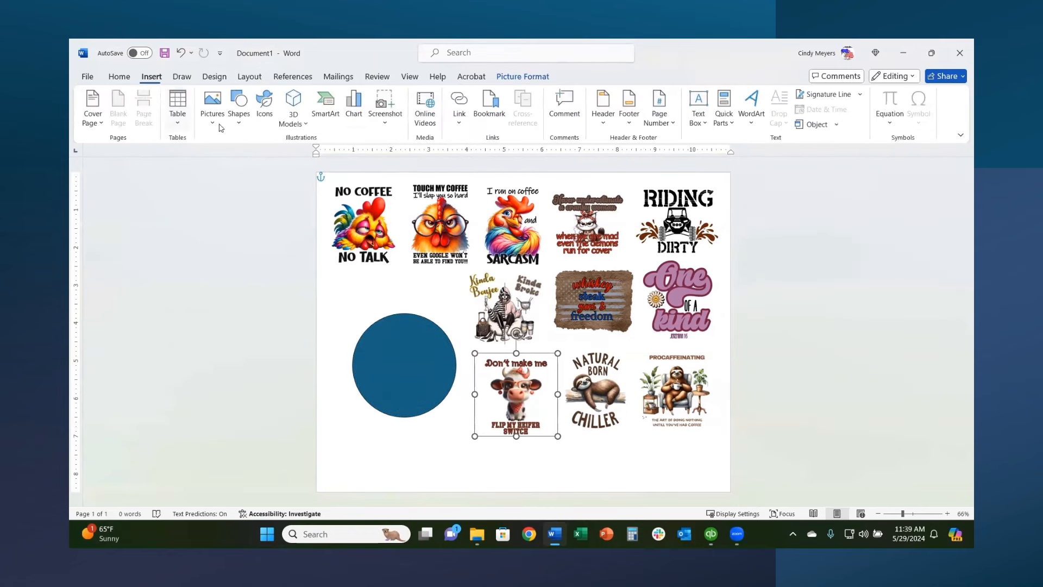
pyautogui.click(213, 106)
pyautogui.click(242, 159)
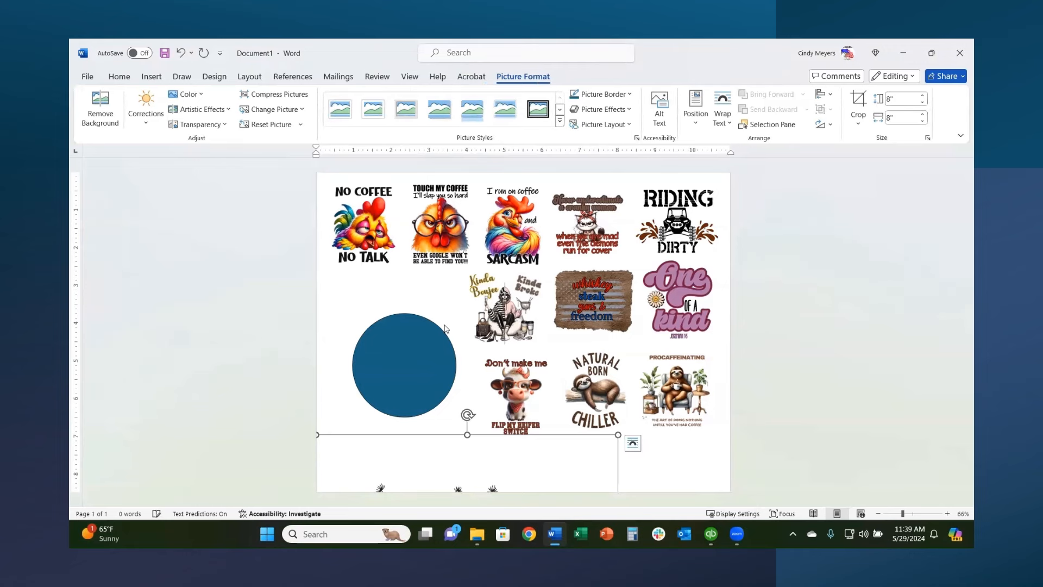
pyautogui.click(633, 444)
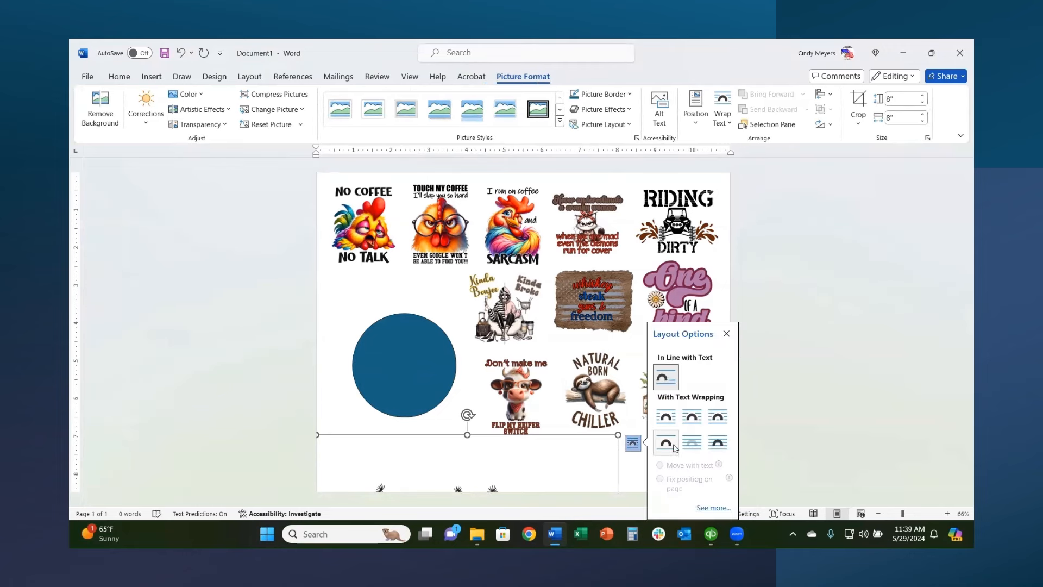
pyautogui.click(717, 417)
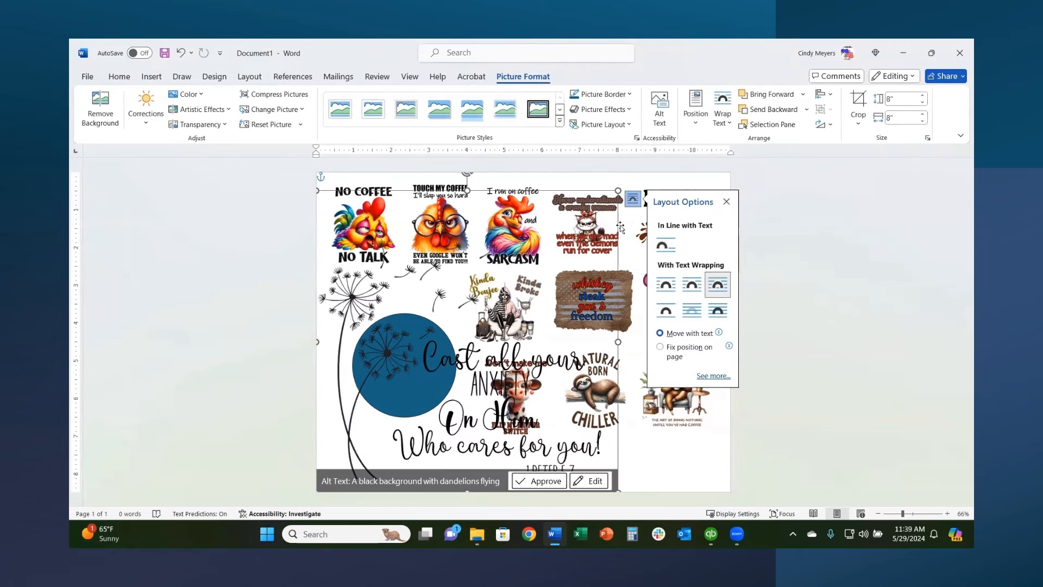
# Size the dandelion picture to about 2.23" square against the circle, and move it off the circle to just below "Natural Born Chiller".
pyautogui.moveTo(618, 191); pyautogui.dragTo(526, 282)
pyautogui.moveTo(449, 370); pyautogui.dragTo(381, 435)
pyautogui.moveTo(366, 474); pyautogui.dragTo(367, 472)
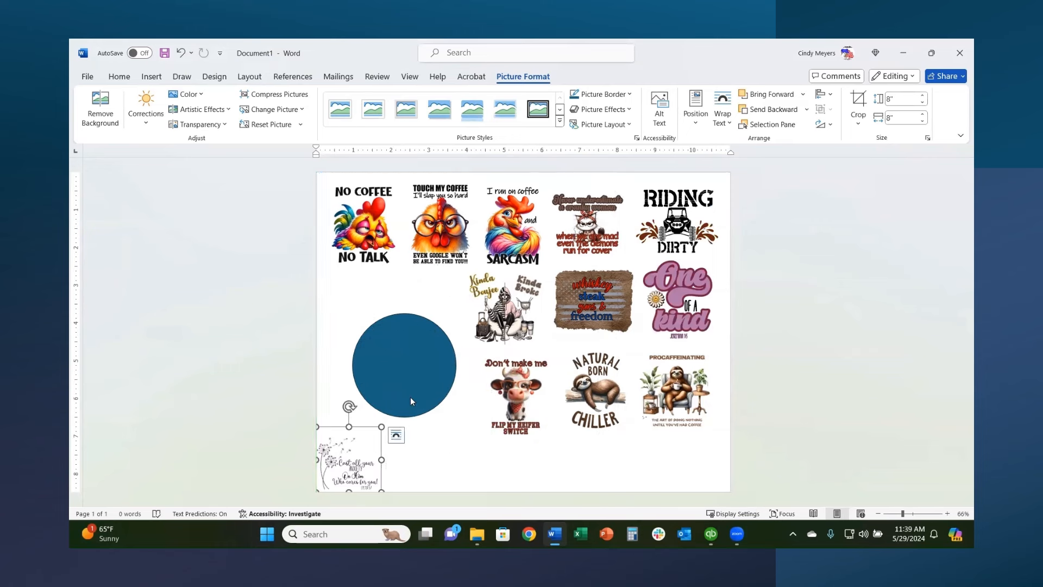
pyautogui.click(396, 435)
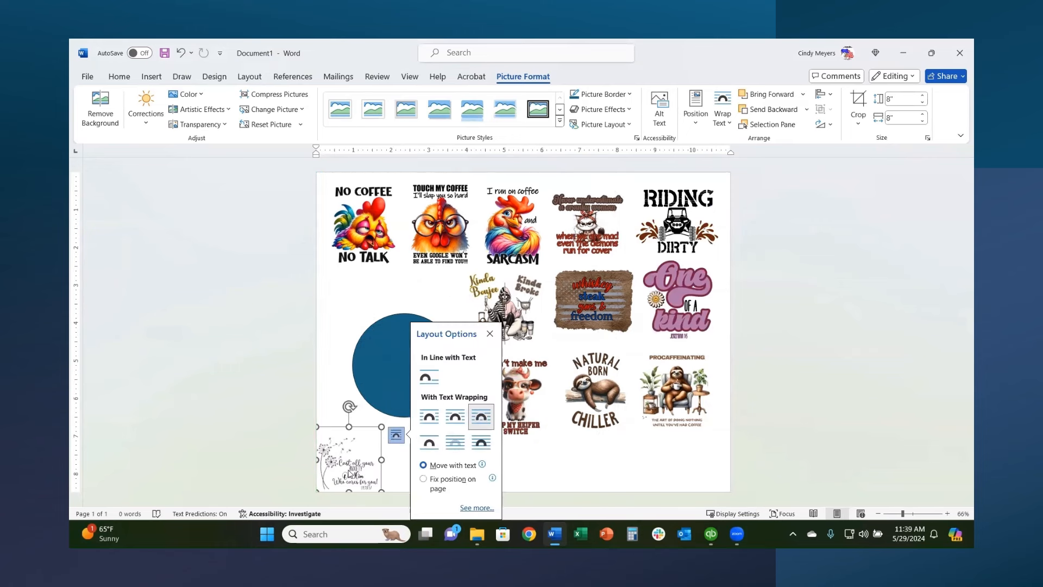
pyautogui.moveTo(350, 473); pyautogui.dragTo(409, 387)
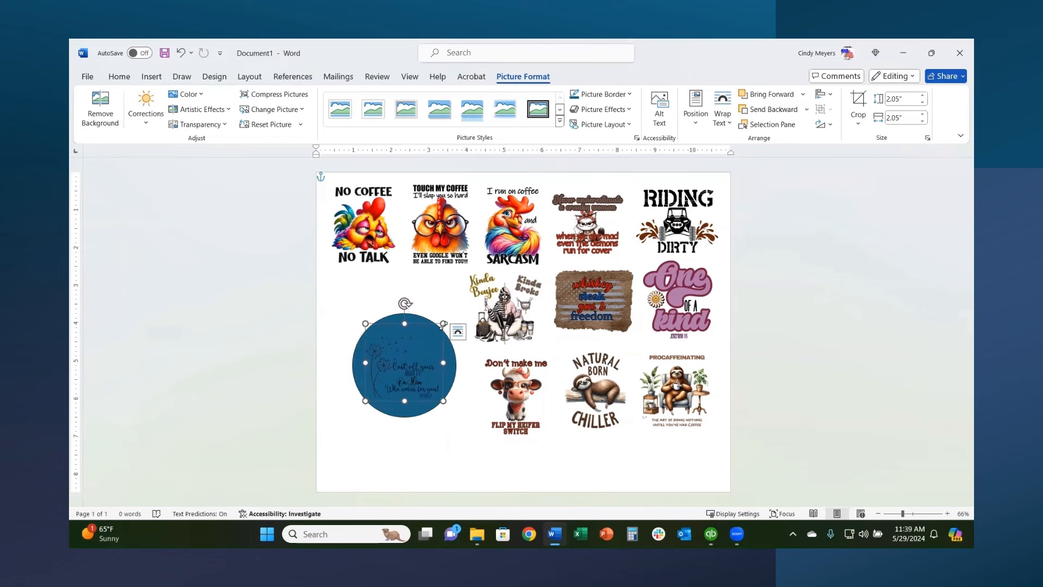
pyautogui.moveTo(443, 321); pyautogui.dragTo(450, 314)
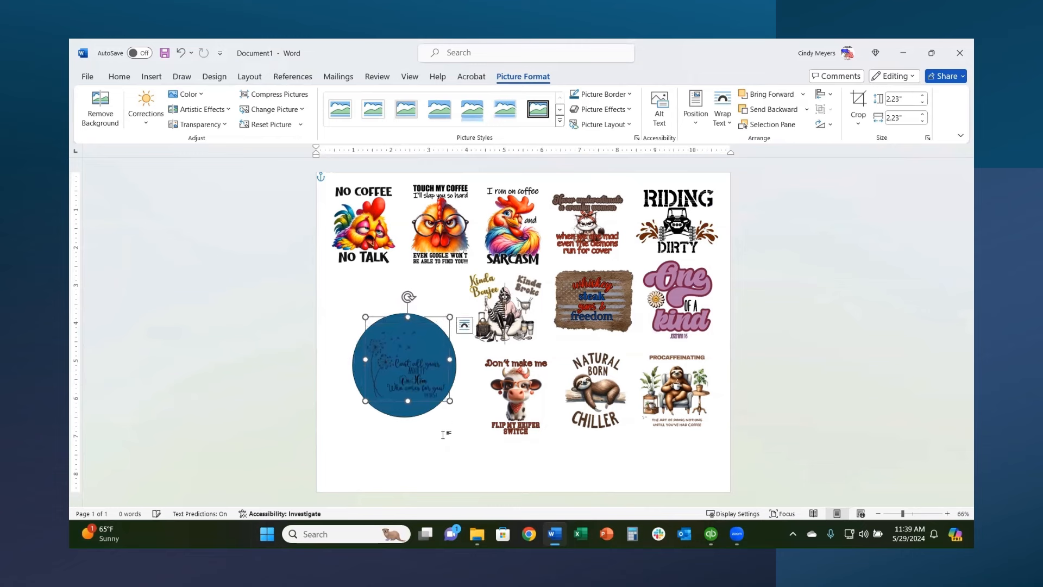
pyautogui.click(439, 439)
pyautogui.moveTo(414, 384); pyautogui.dragTo(571, 476)
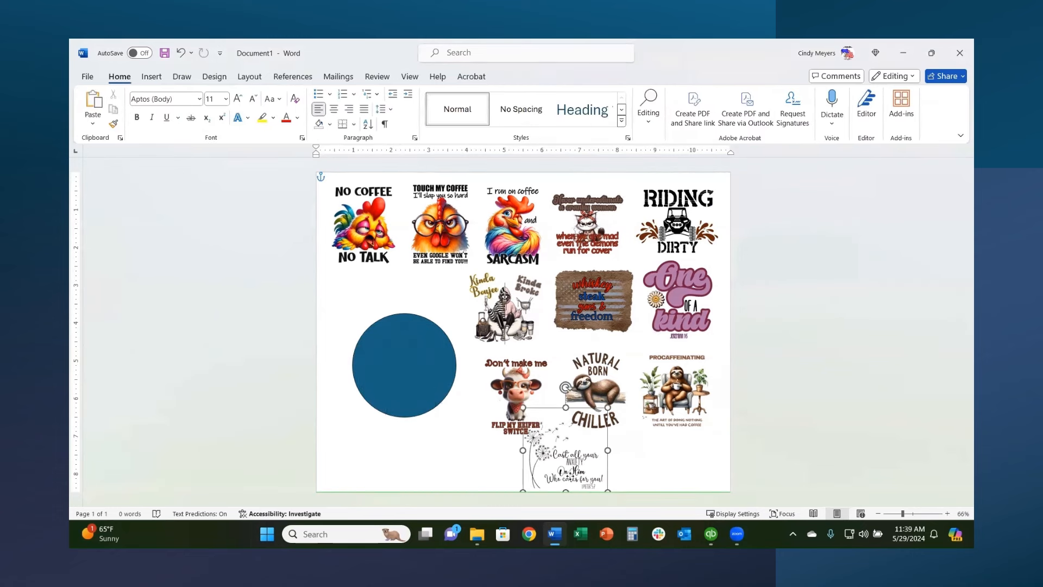
# Delete the blue guide circle, and arrange the dandelion and "Kinda Boujee" pictures side by side below the chicken designs.
pyautogui.click(390, 364)
pyautogui.press('Delete')
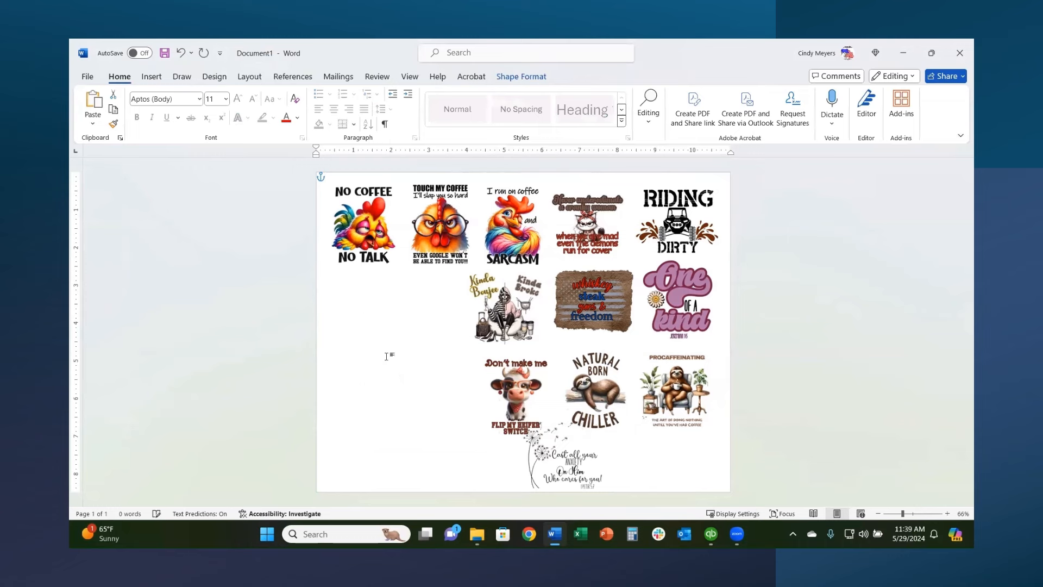
pyautogui.moveTo(525, 456); pyautogui.dragTo(374, 326)
pyautogui.moveTo(486, 328); pyautogui.dragTo(465, 330)
# Duplicate the "heifer switch" cow picture and place the copy below the dandelion picture.
pyautogui.click(502, 404)
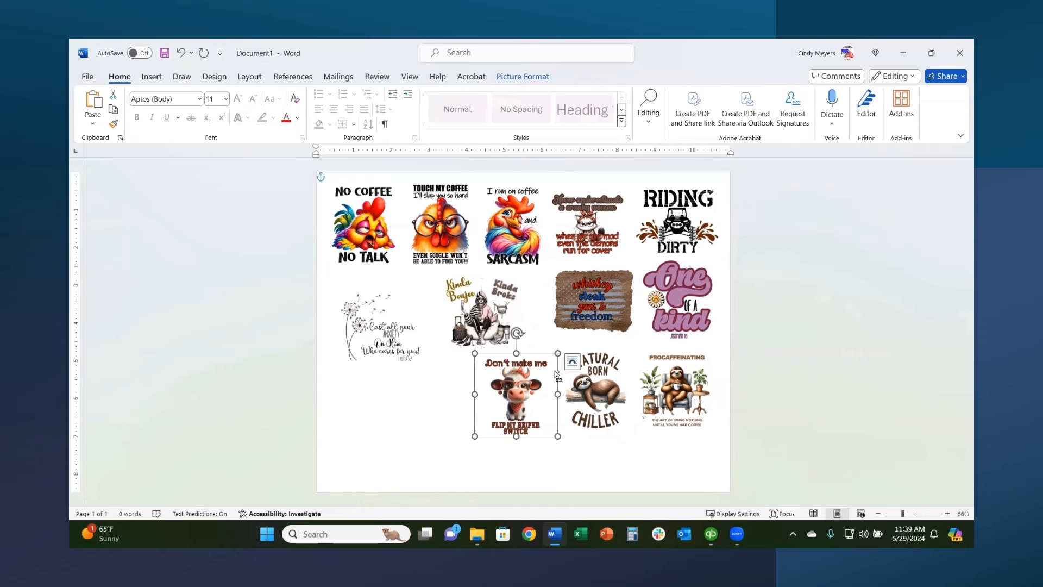
pyautogui.hotkey('ctrl', 'v')
pyautogui.moveTo(514, 407); pyautogui.dragTo(364, 423)
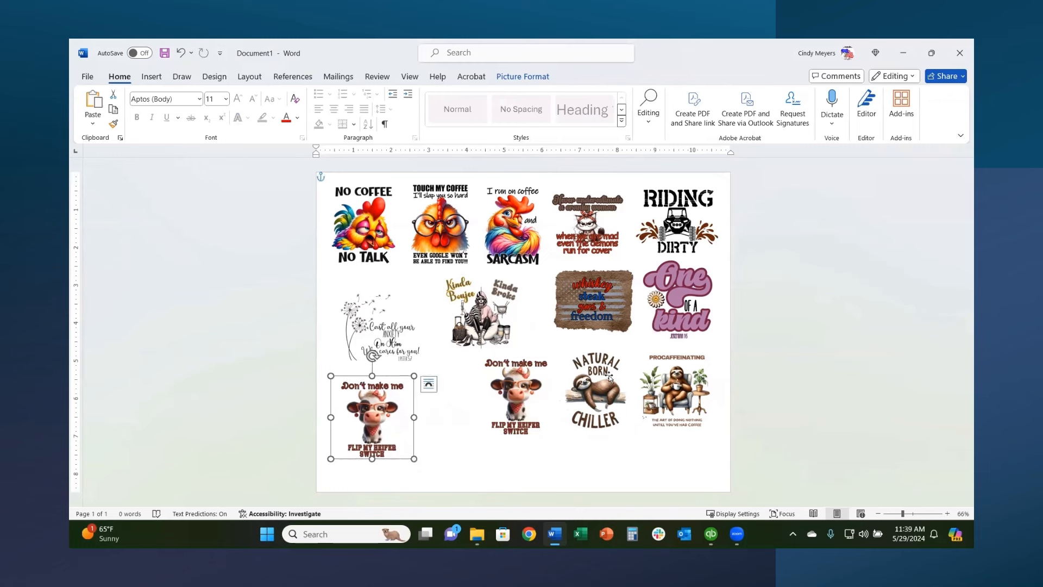
# Duplicate the "Riding Dirty" picture and place the copy between the two cow pictures.
pyautogui.click(678, 244)
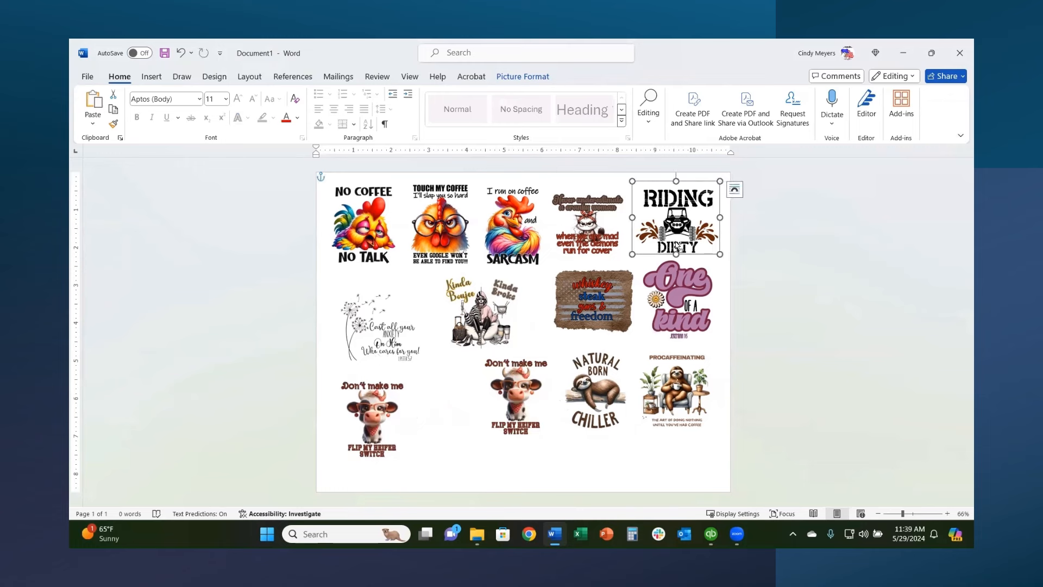
pyautogui.hotkey('ctrl', 'v')
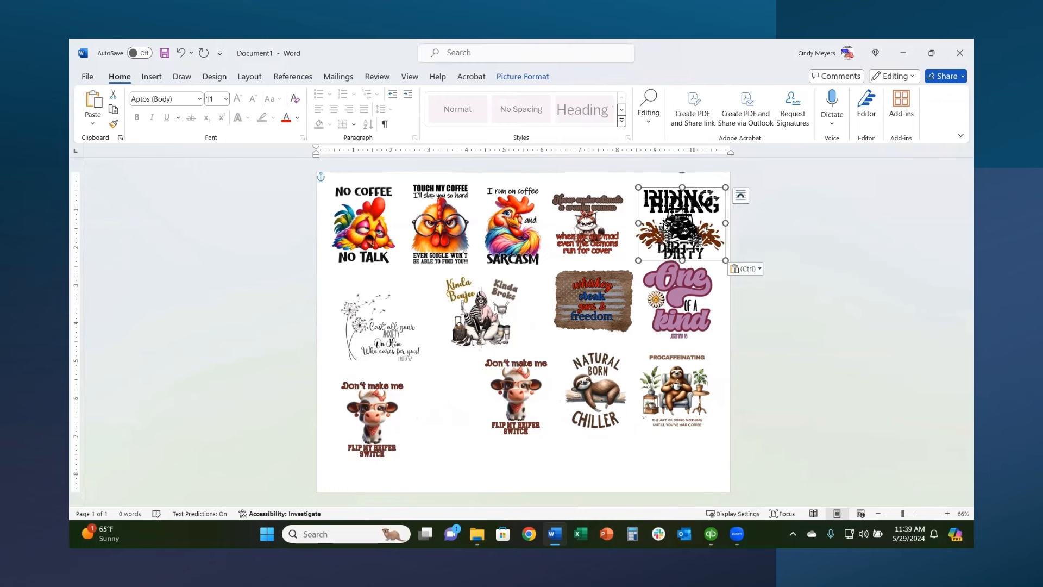
pyautogui.moveTo(662, 226); pyautogui.dragTo(429, 422)
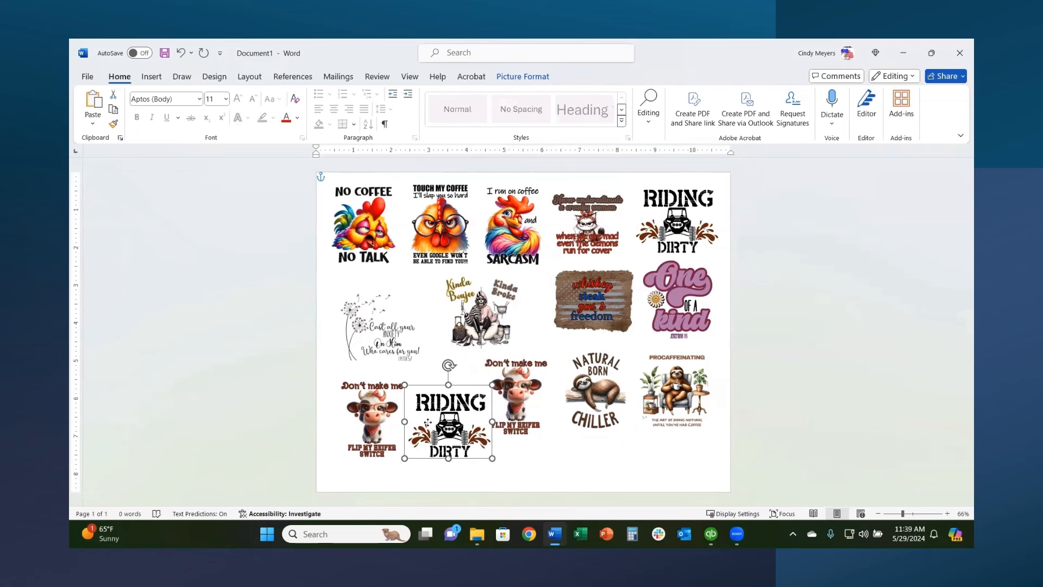
# Nudge the original cow picture up, and shift the dandelion, "Kinda Boujee" and whiskey pictures left along the second row.
pyautogui.moveTo(526, 384); pyautogui.dragTo(526, 378)
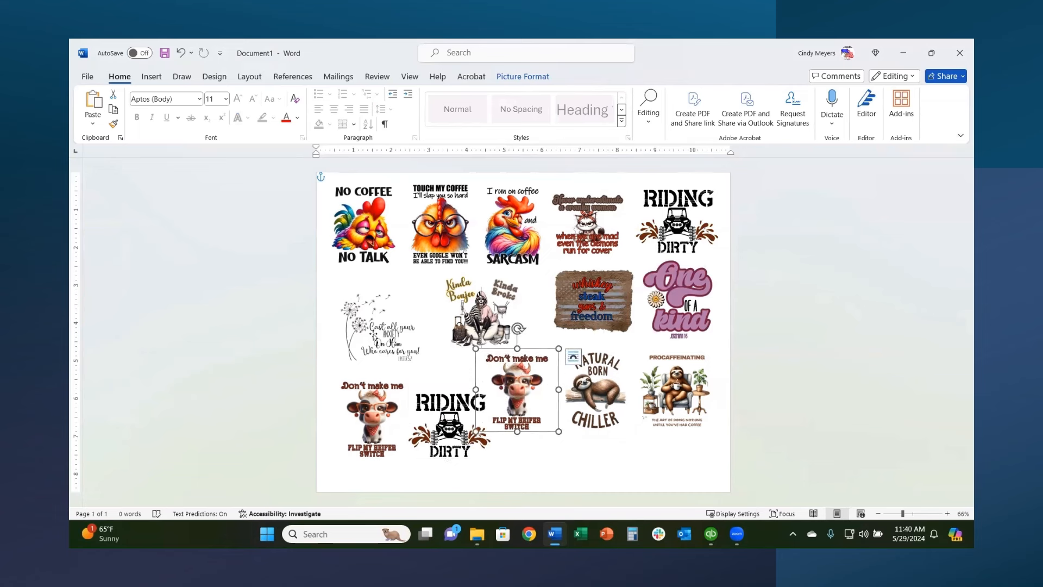
pyautogui.moveTo(373, 332); pyautogui.dragTo(369, 314)
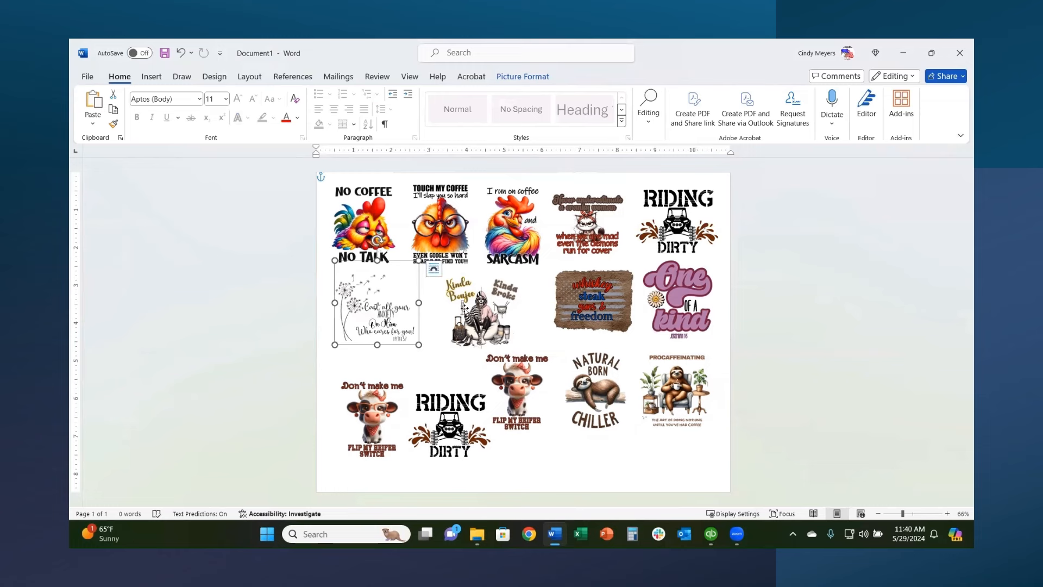
pyautogui.moveTo(483, 302)
pyautogui.mouseDown()
pyautogui.moveTo(453, 304)
pyautogui.moveTo(470, 298)
pyautogui.mouseUp()
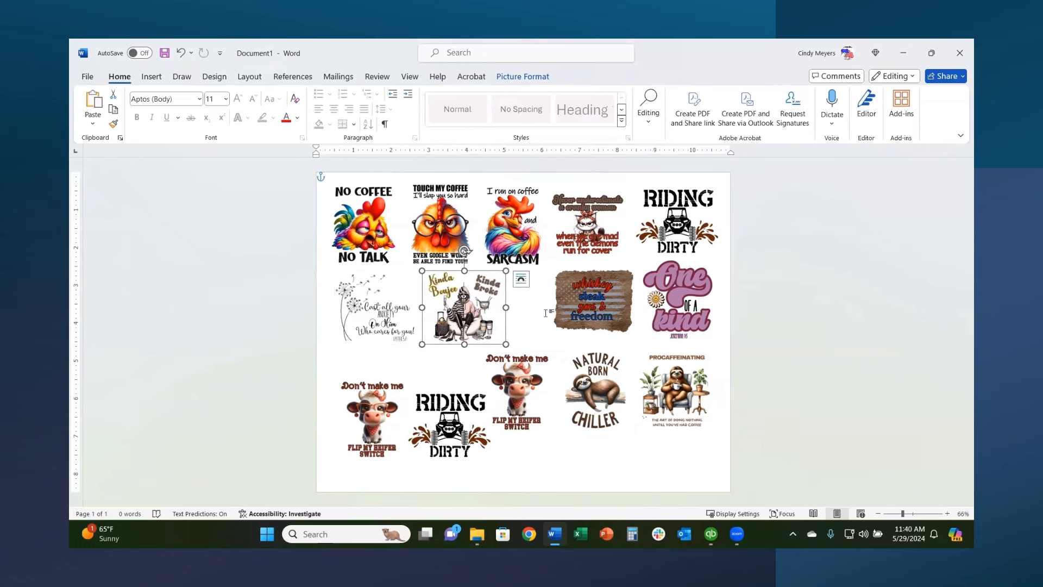
pyautogui.moveTo(569, 293); pyautogui.dragTo(539, 296)
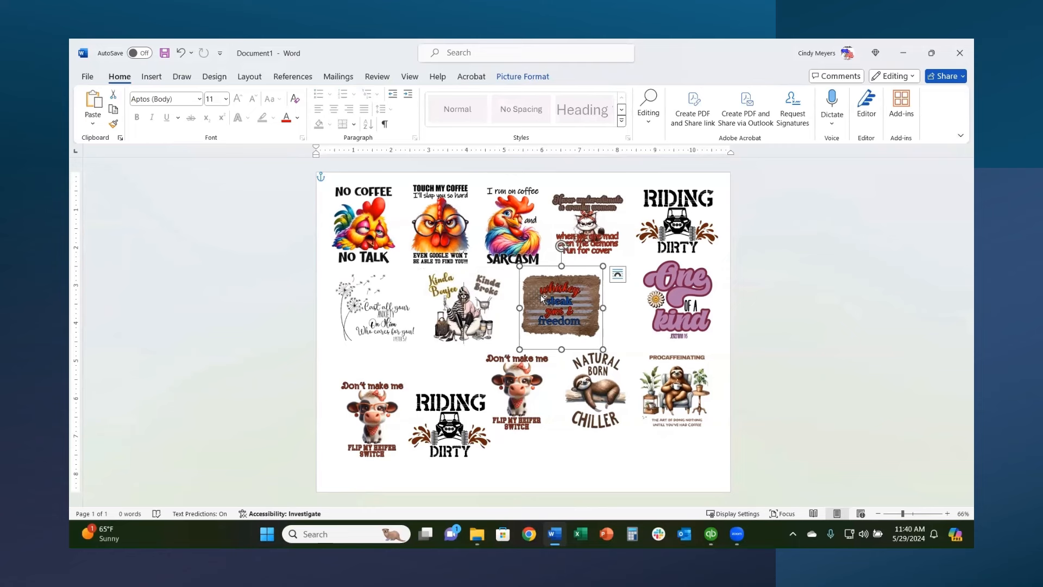
# Duplicate the "whiskey steak guns & freedom" picture and move the copy toward the page's lower right area.
pyautogui.hotkey('ctrl', 'c')
pyautogui.hotkey('ctrl', 'v')
pyautogui.moveTo(550, 302); pyautogui.dragTo(579, 362)
# Shift both sloth pictures slightly to make room, and settle the whiskey copy directly below "Natural Born Chiller".
pyautogui.moveTo(680, 374); pyautogui.dragTo(677, 366)
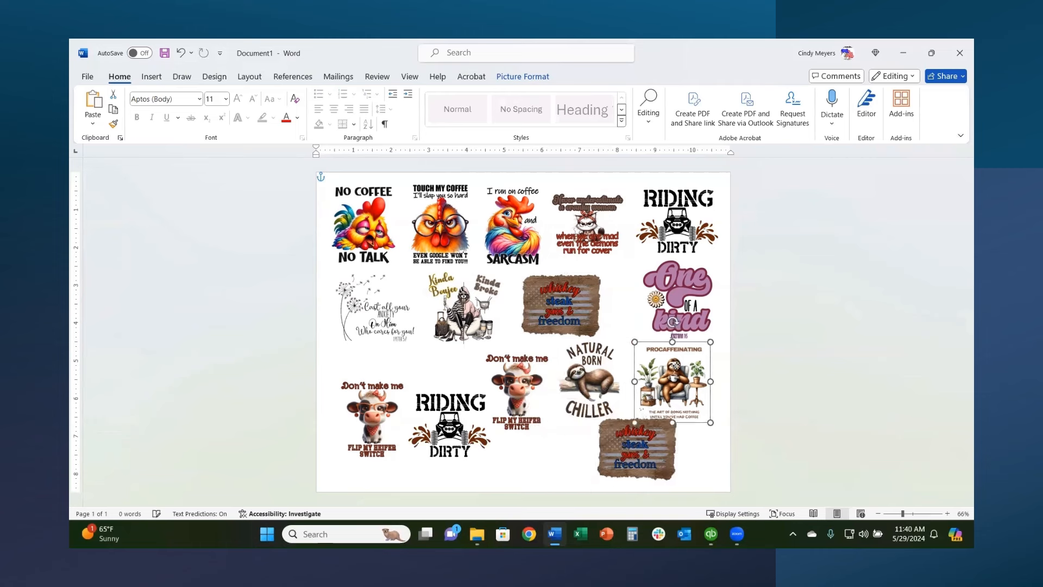
pyautogui.moveTo(636, 459); pyautogui.dragTo(615, 480)
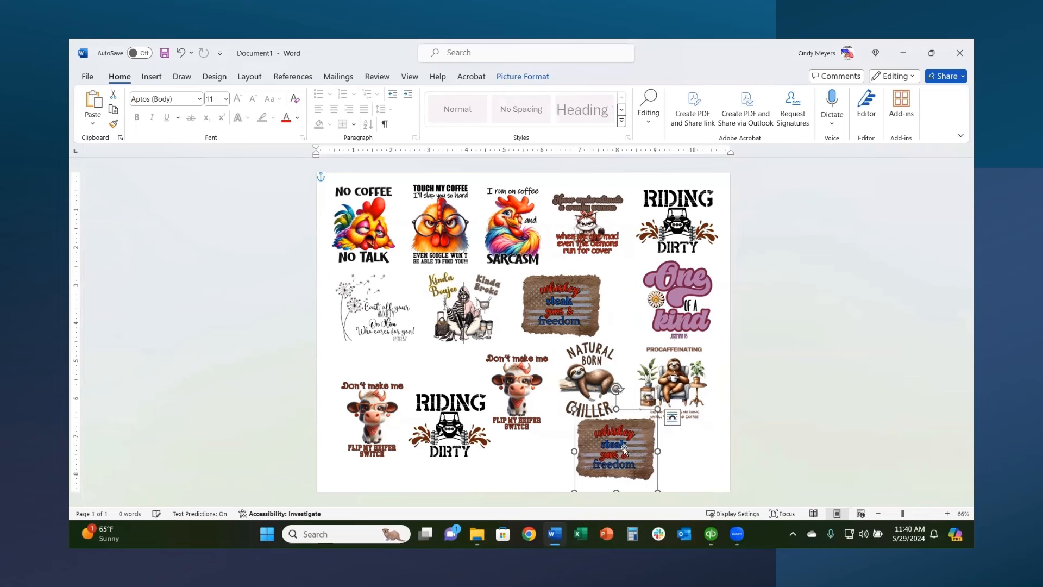
pyautogui.moveTo(586, 376); pyautogui.dragTo(594, 373)
pyautogui.moveTo(611, 443); pyautogui.dragTo(600, 443)
pyautogui.click(687, 456)
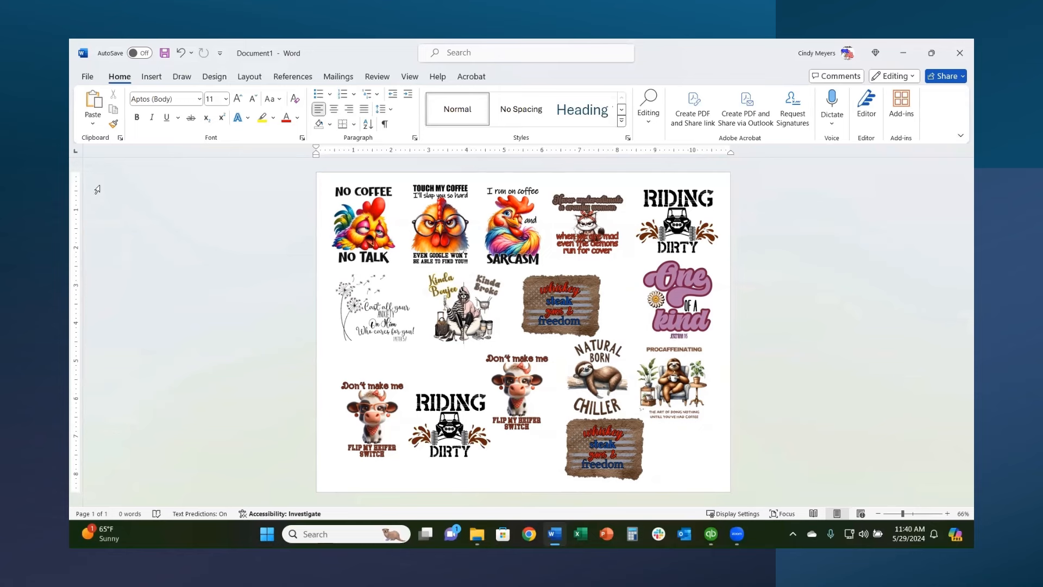
# Choose the EPSON ET-2760 Series as the printer for the sheet and open its printer properties.
pyautogui.click(88, 76)
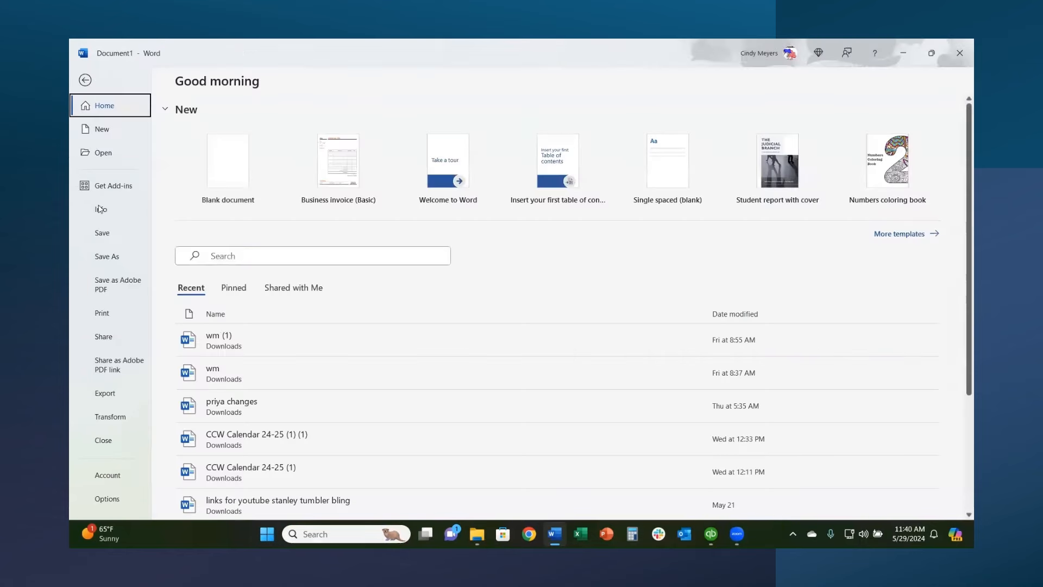
pyautogui.click(102, 313)
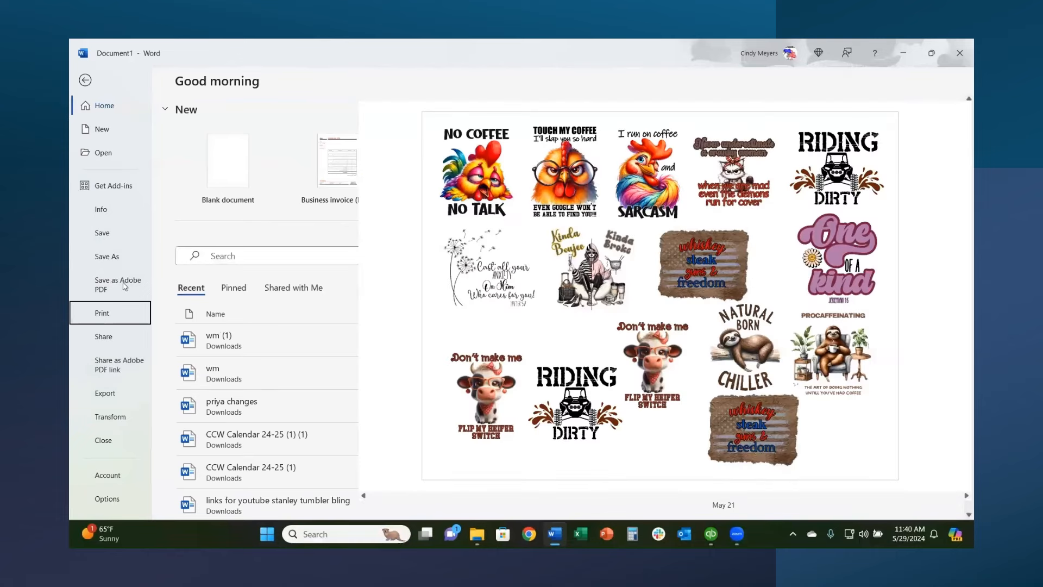
pyautogui.click(287, 188)
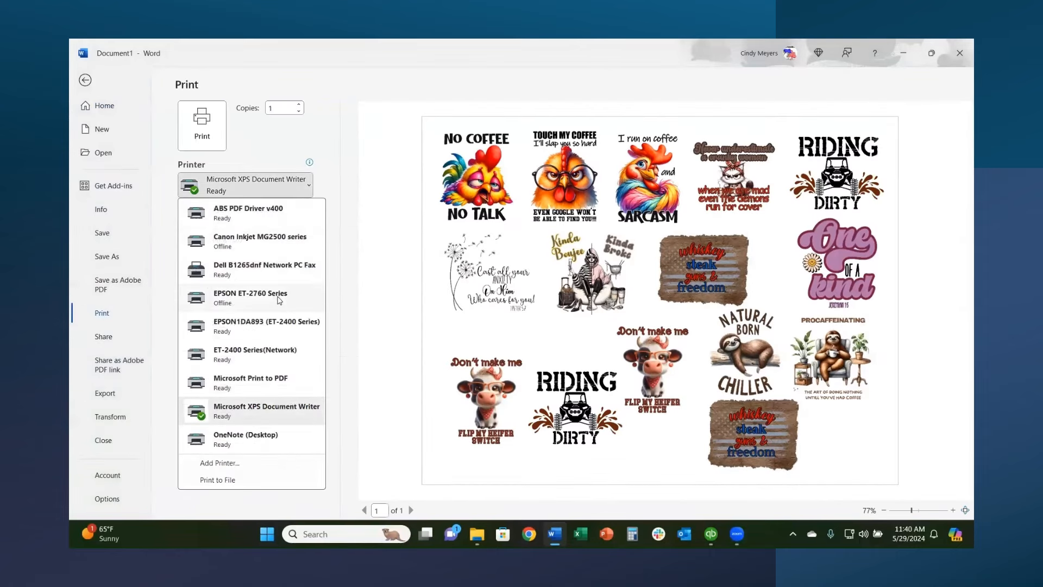
pyautogui.click(280, 298)
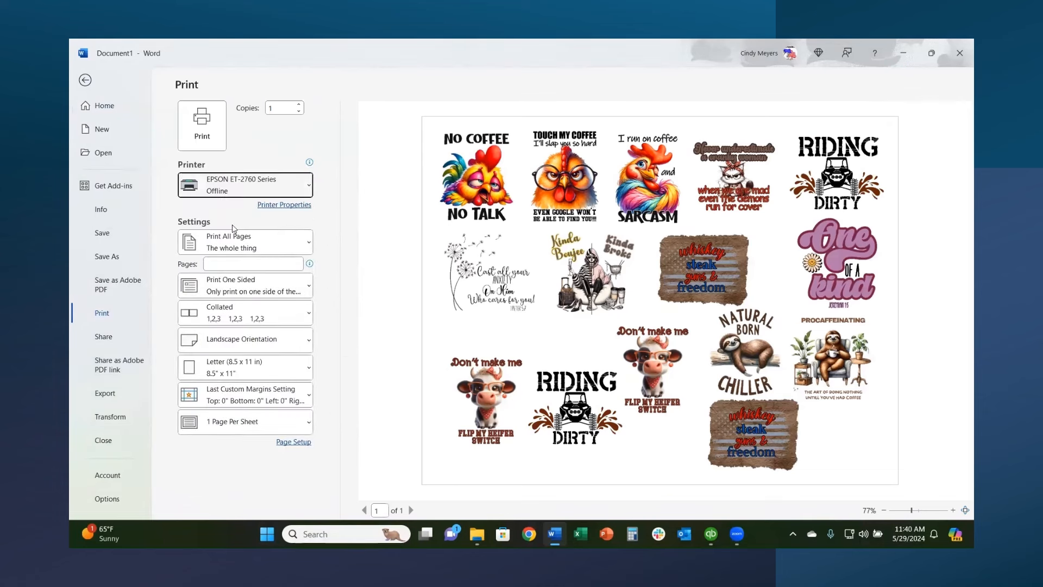
pyautogui.moveTo(234, 197)
pyautogui.click(275, 209)
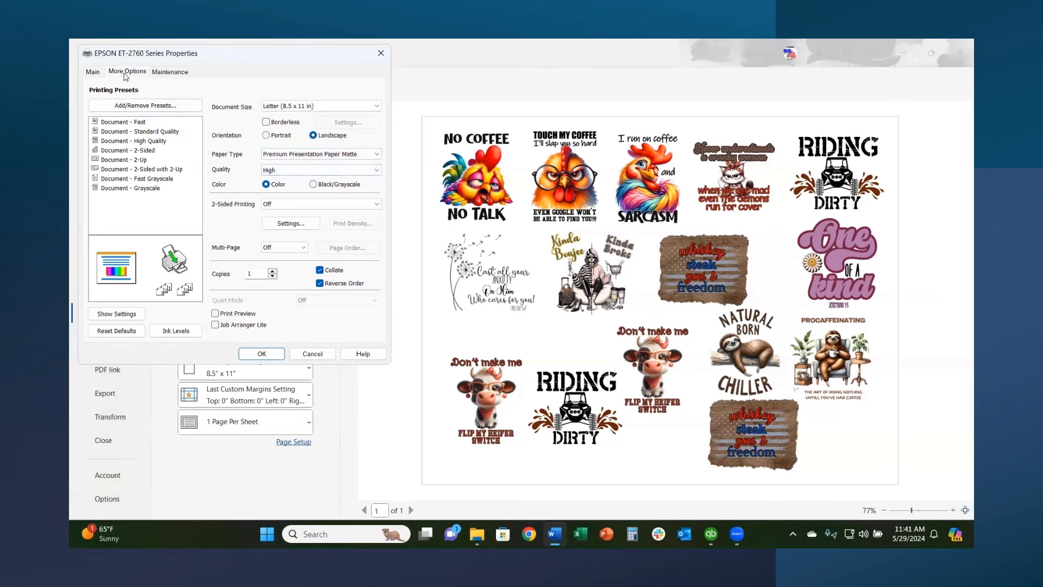
# Set Emphasize Text to Emphasize More in the printer's image options, and accept the printer properties with Mirror Image enabled.
pyautogui.click(127, 72)
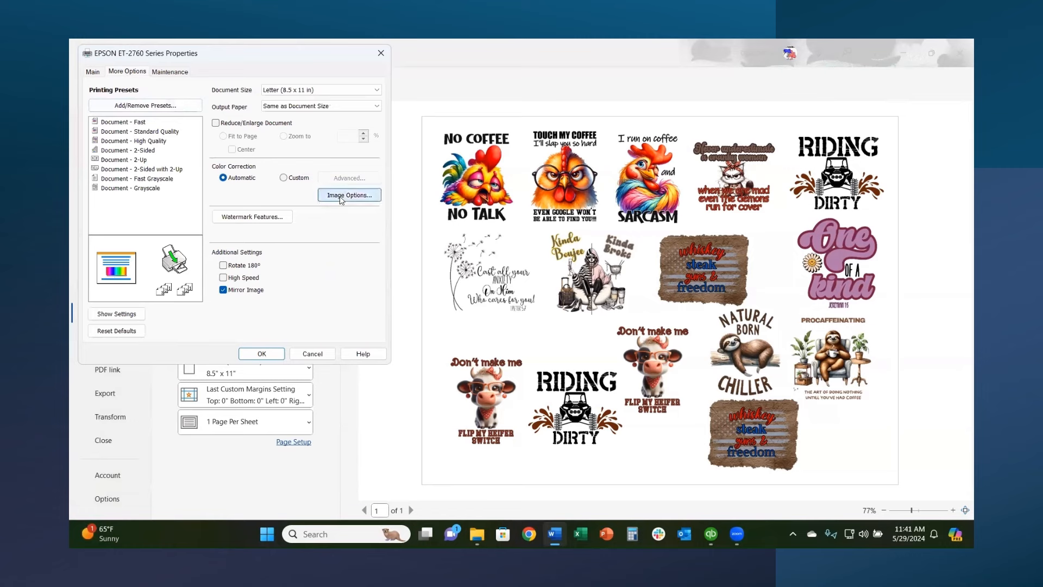
pyautogui.click(349, 195)
pyautogui.click(222, 126)
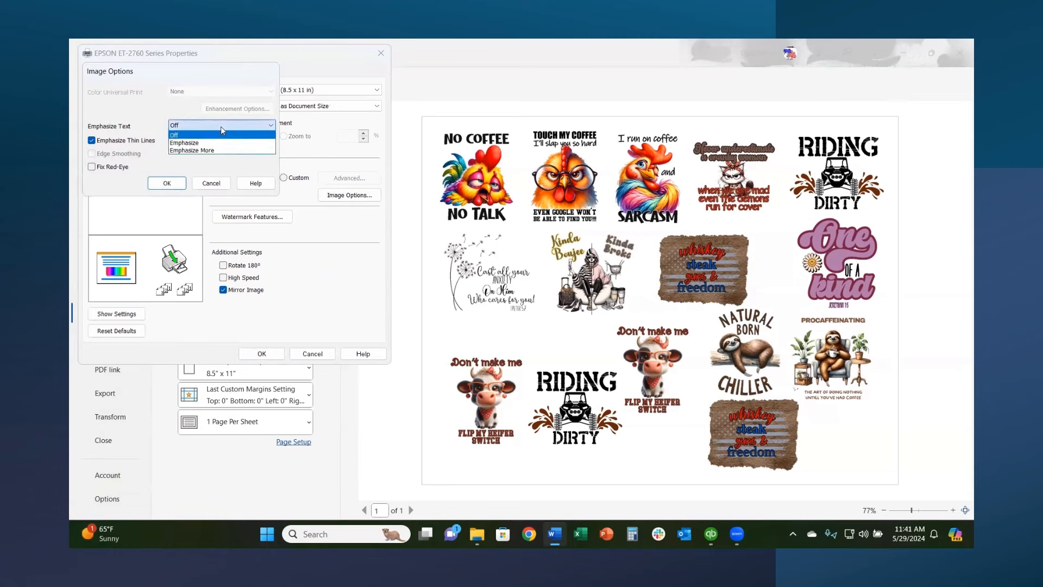
pyautogui.click(197, 151)
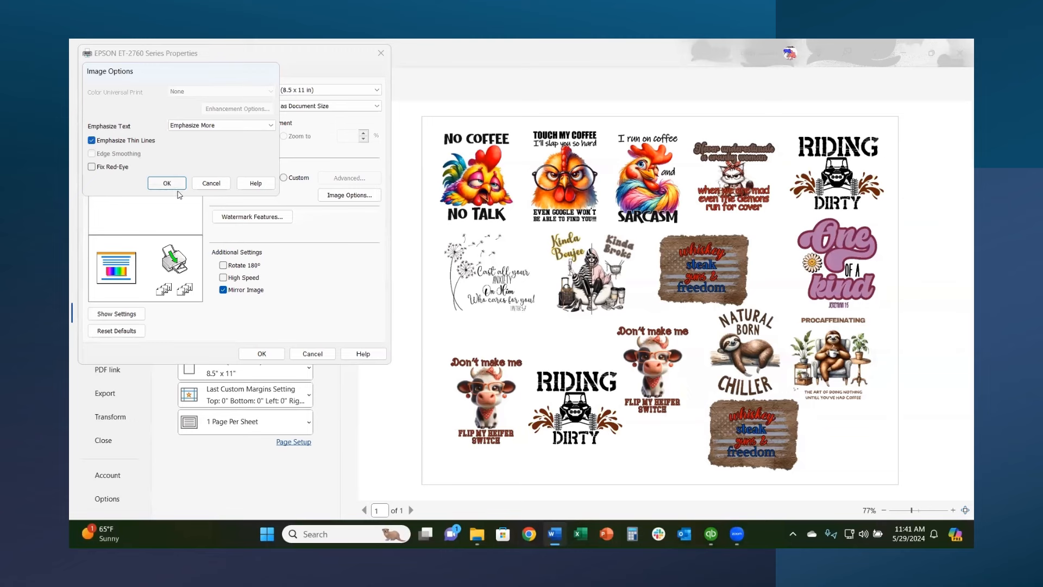
pyautogui.click(175, 187)
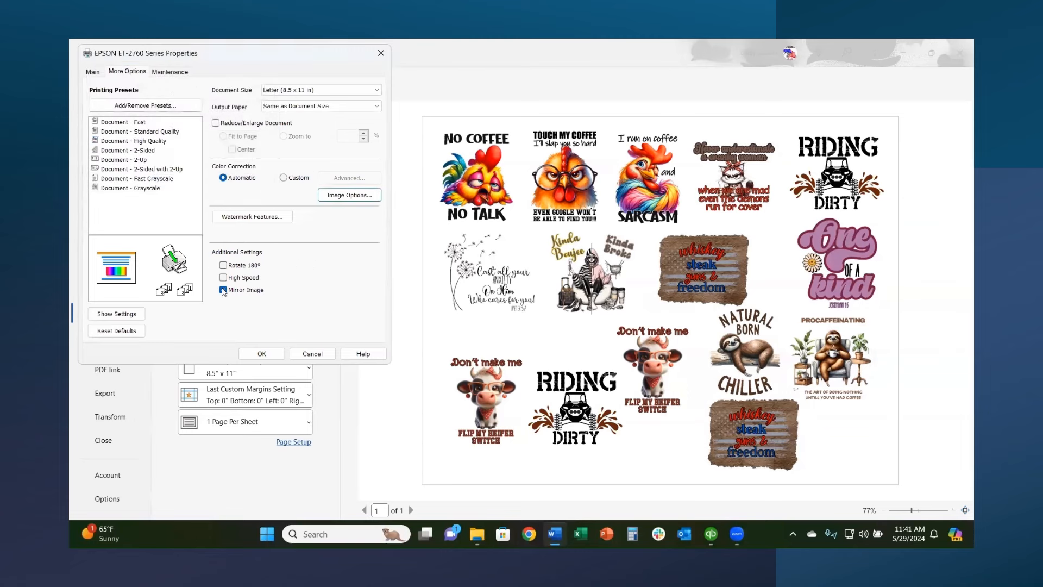
pyautogui.click(223, 290)
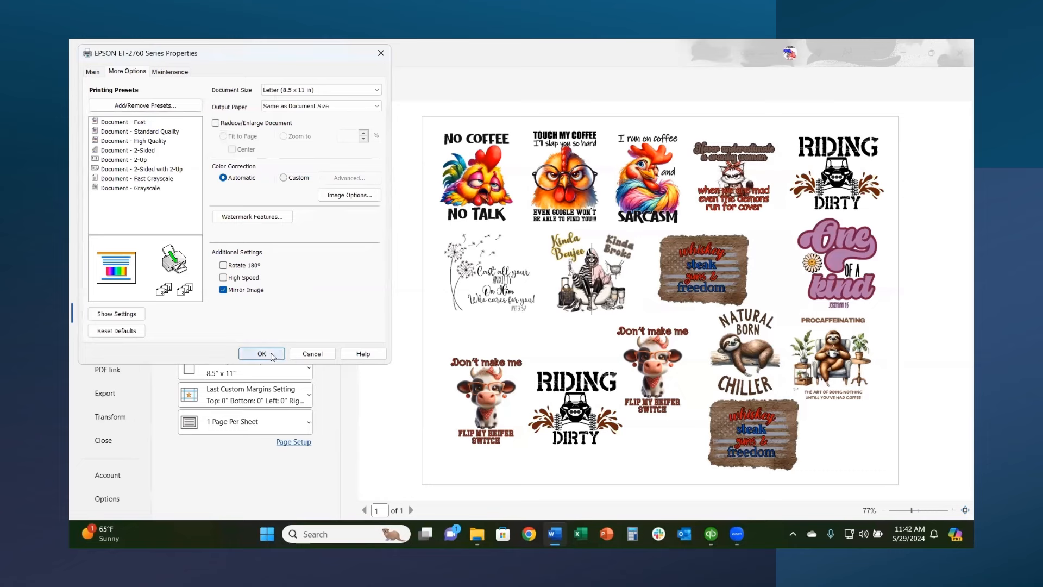
pyautogui.click(261, 353)
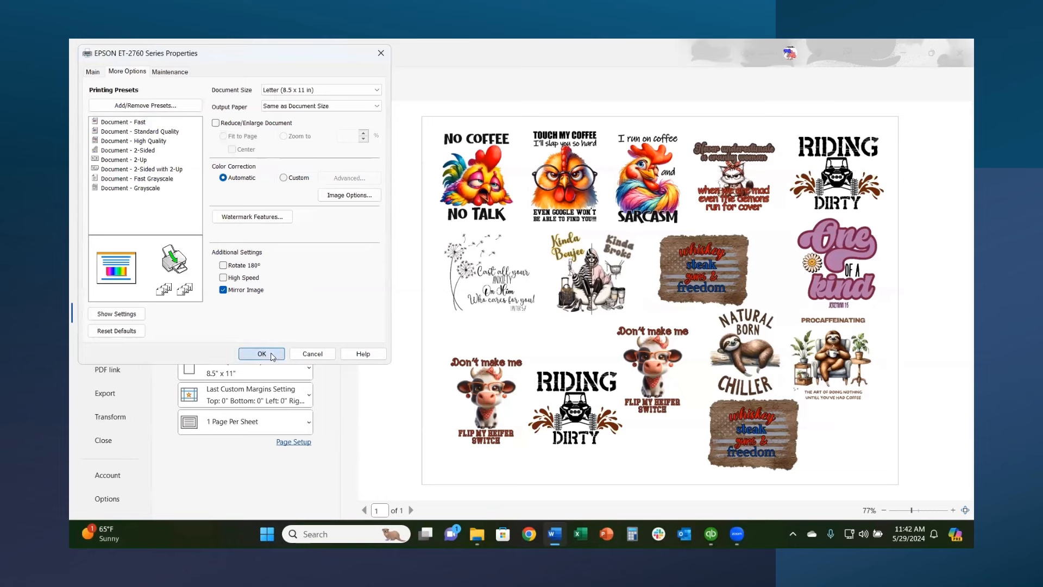